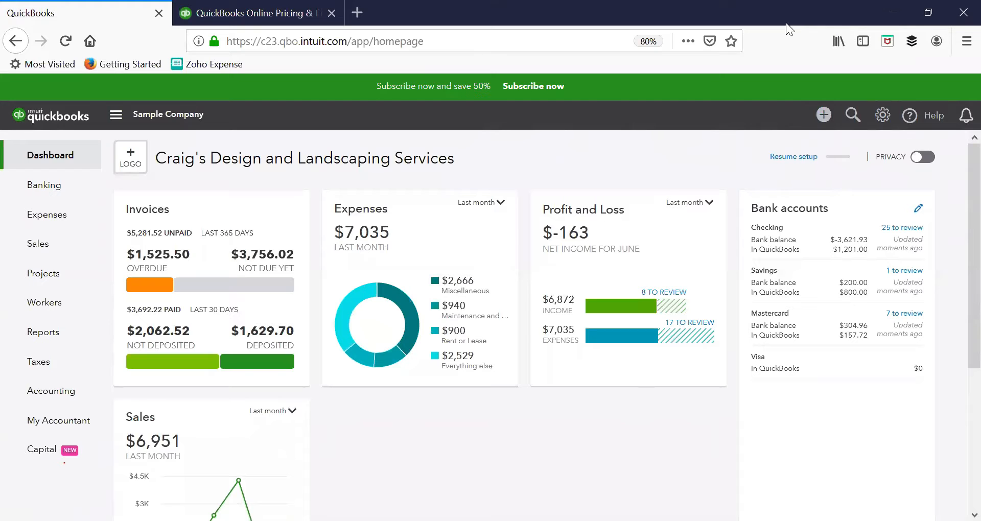
Step: Open Account and Settings and review the editable company name, legal name and EIN/SSN fields without saving
click(882, 115)
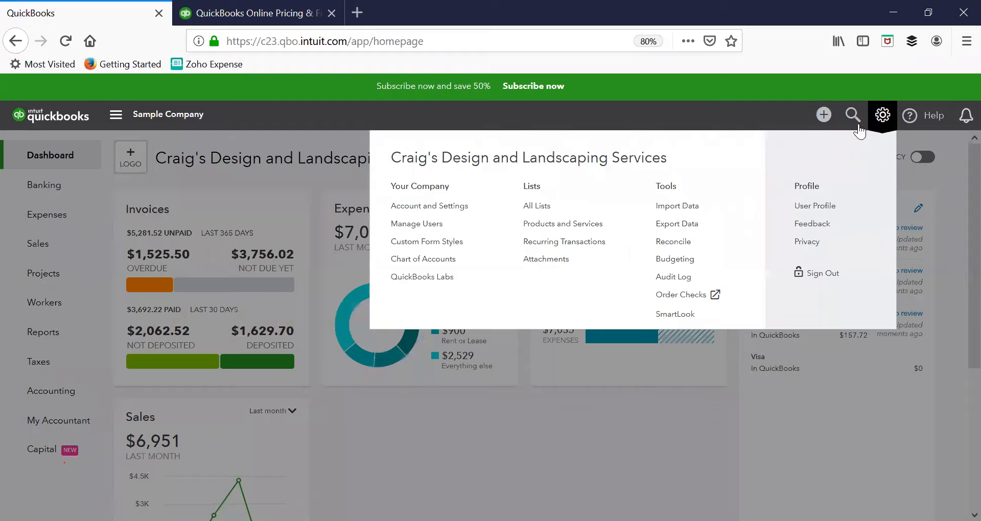
click(424, 207)
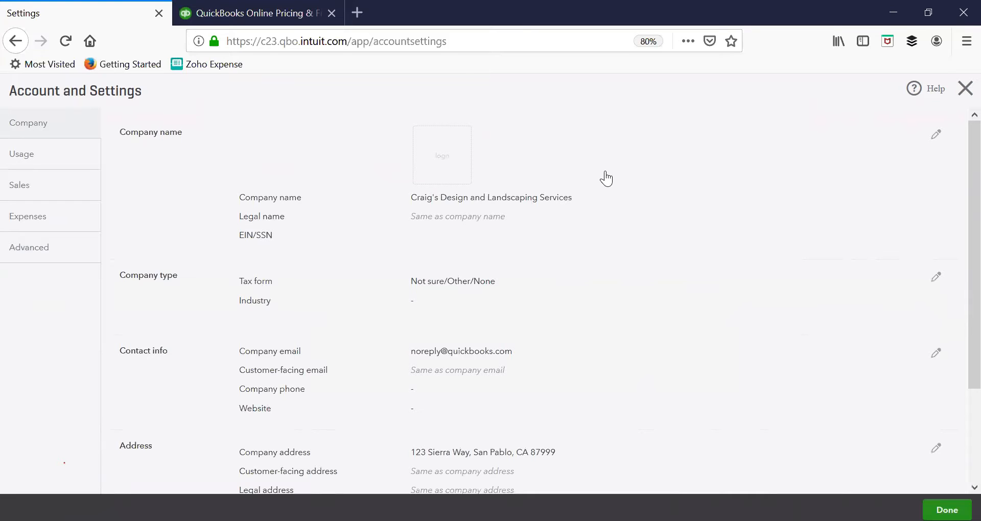
click(936, 136)
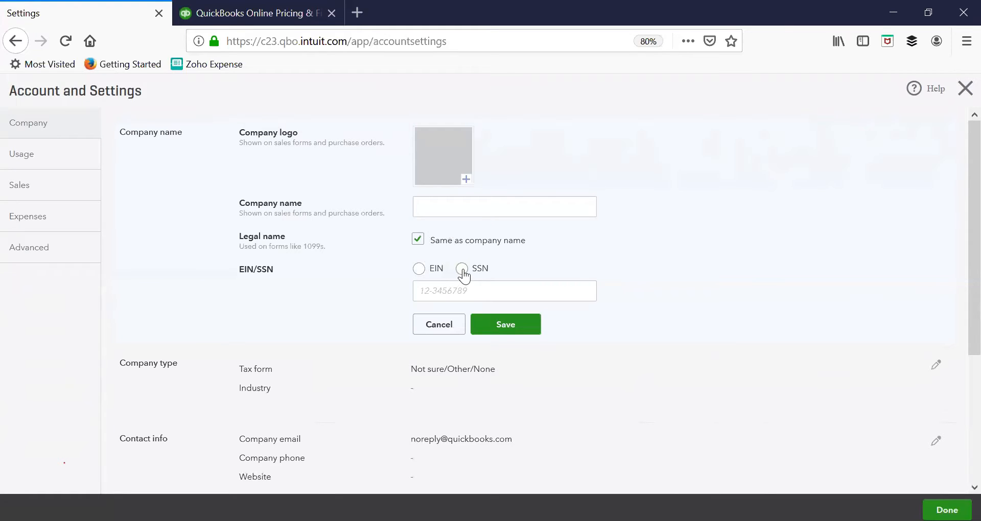
click(453, 328)
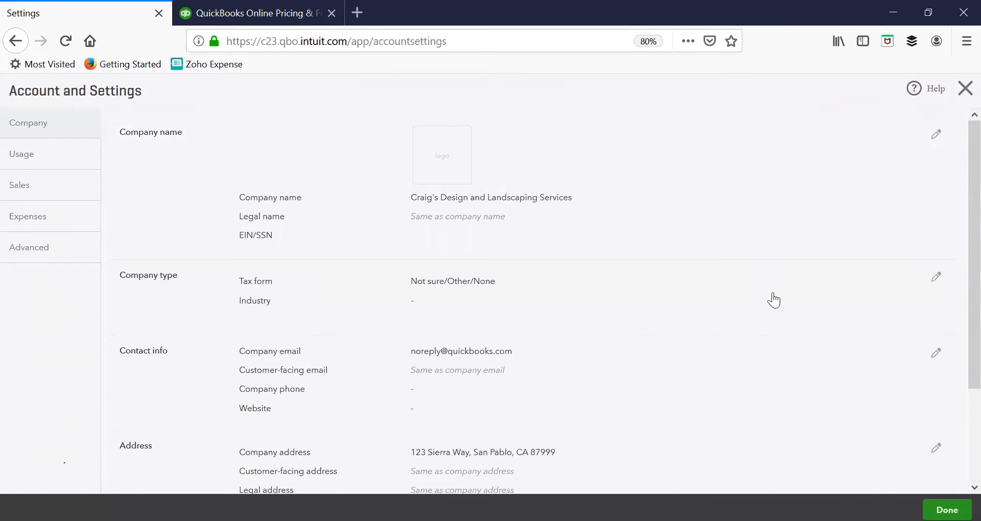
Step: Set the company type's tax form to Sole proprietor (Form 1040) and the industry to Landscaping Services, and save
click(936, 278)
click(491, 286)
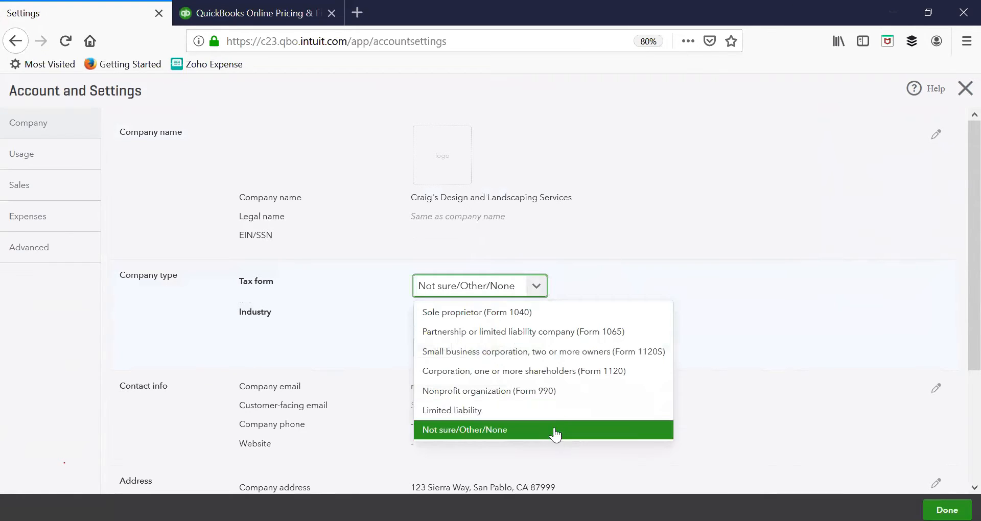
click(564, 314)
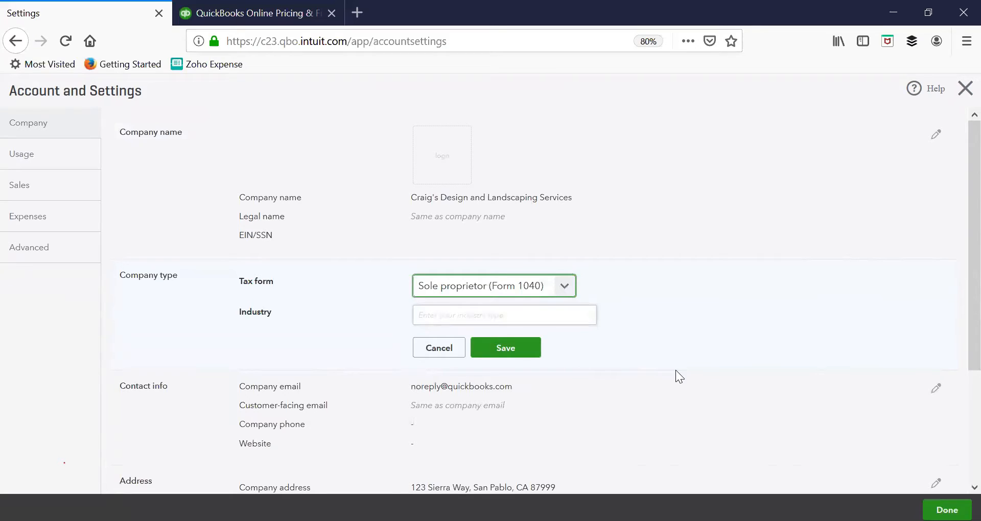
click(575, 322)
text(L)
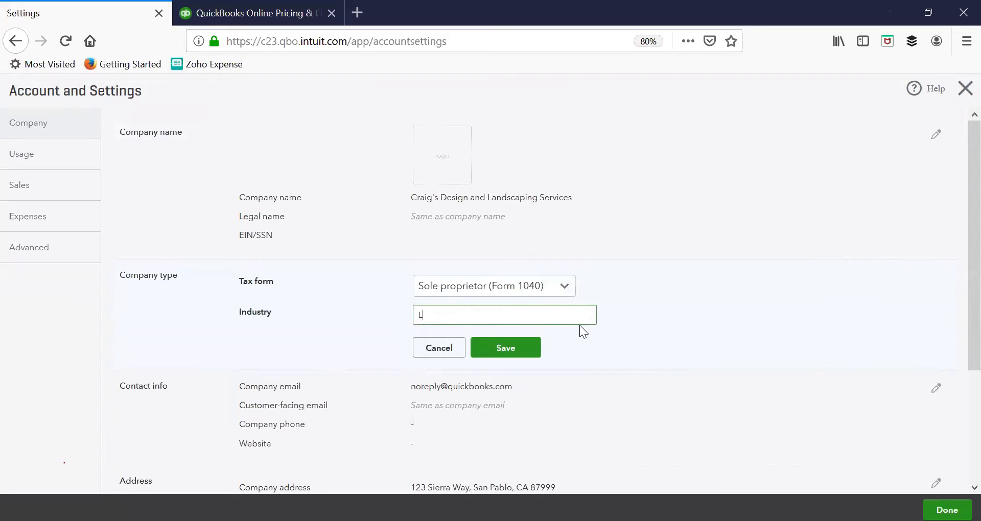
text(andscaping Services)
click(595, 128)
click(530, 340)
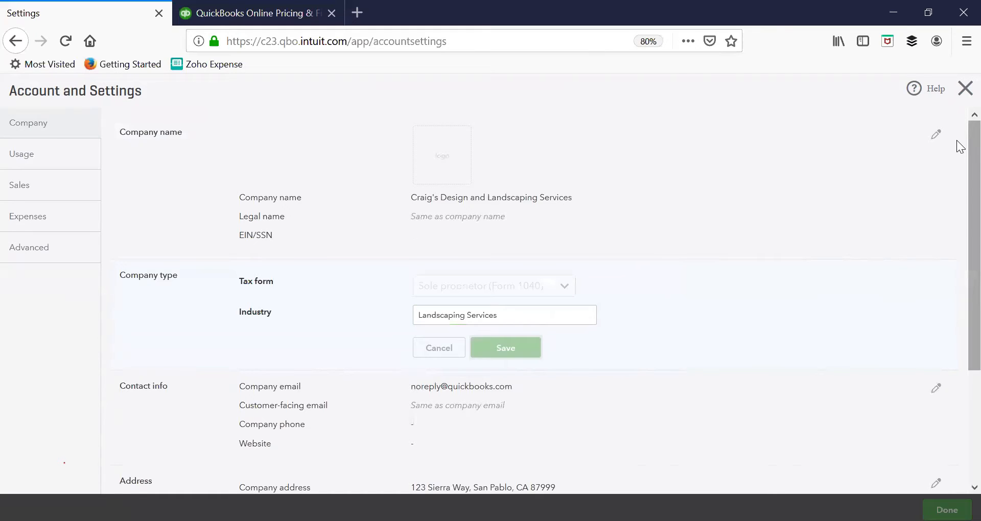
Step: Review the company's editable contact info fields for email, phone and website, and leave them without saving
scroll(108, 421, down, 1)
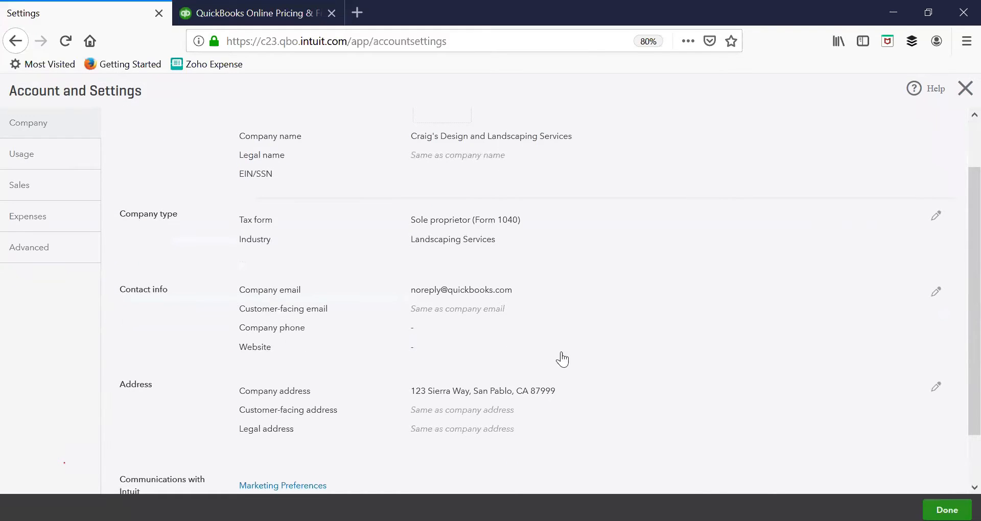
click(937, 294)
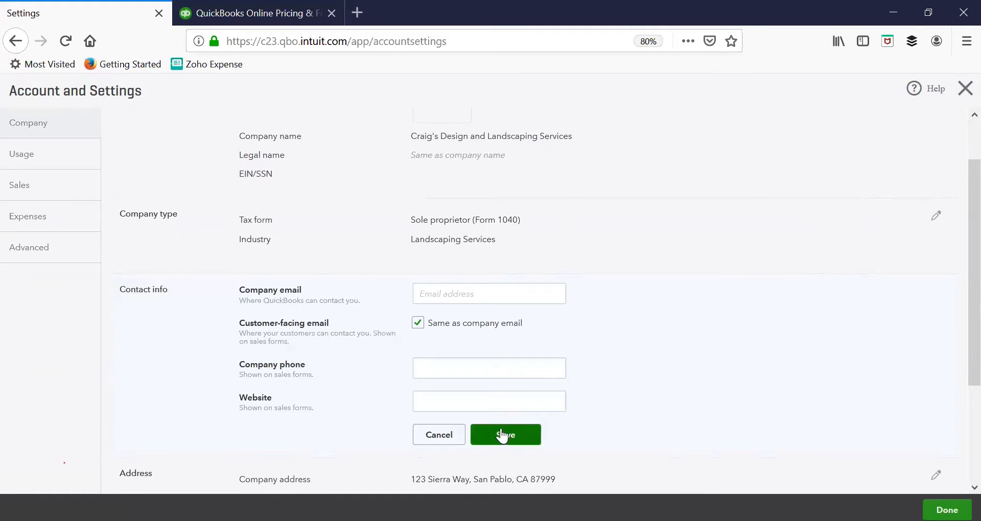
scroll(517, 389, down, 2)
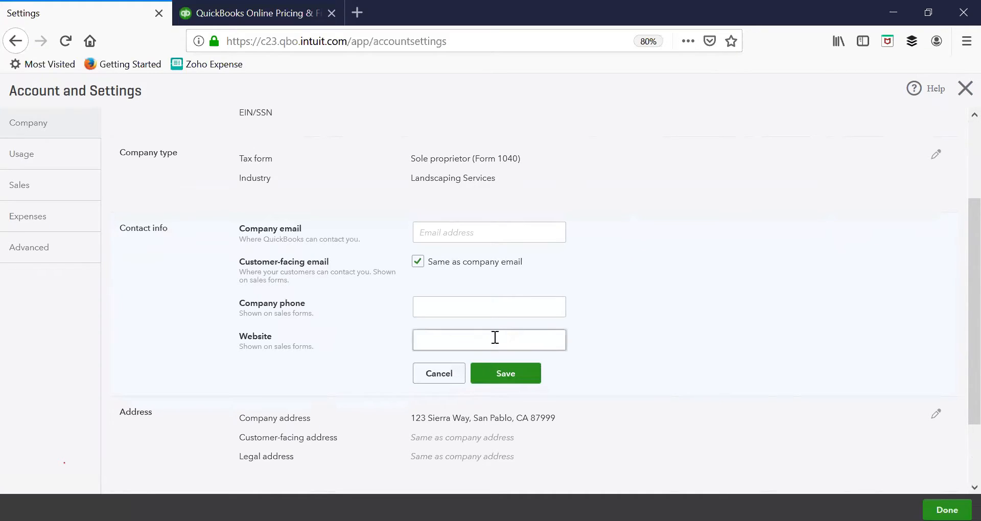
click(508, 314)
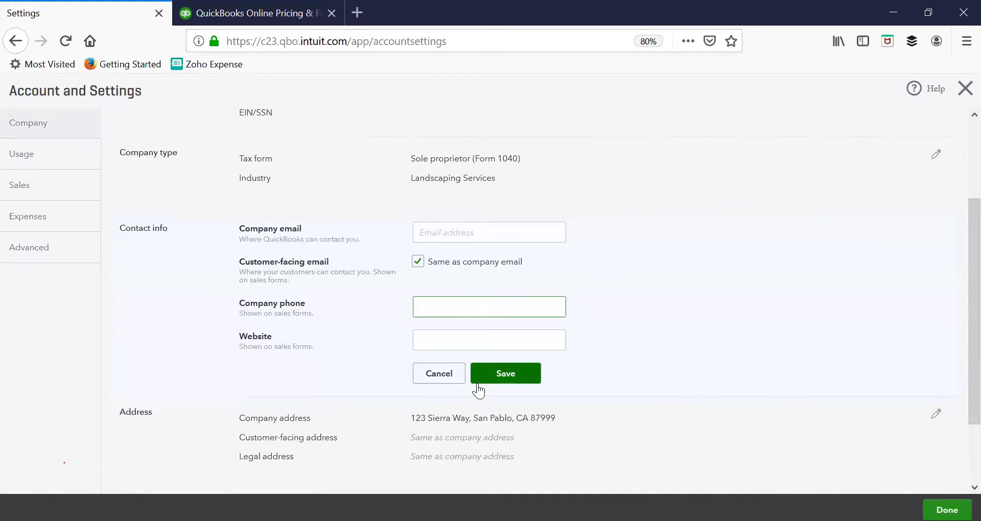
click(445, 374)
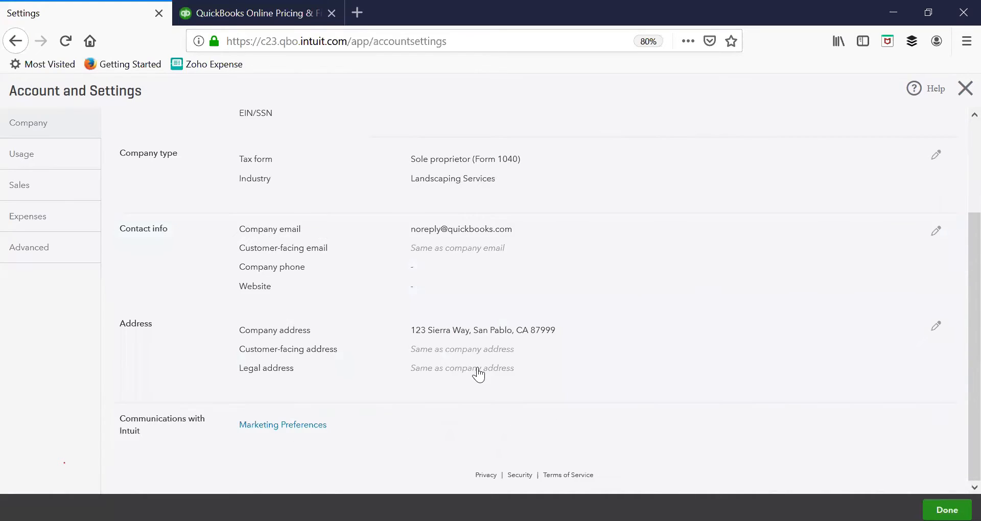
Step: Review the editable company, customer-facing and legal address fields and cancel the edit
click(936, 332)
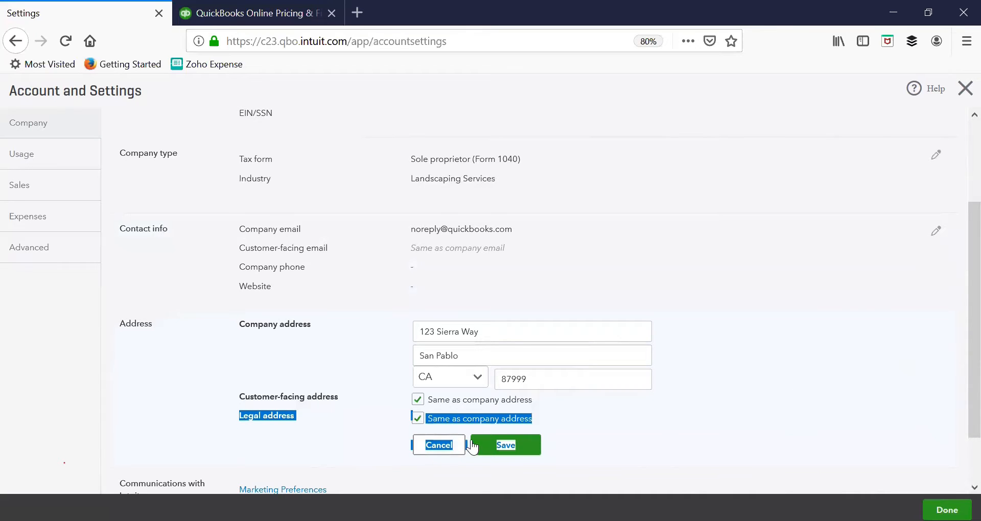
click(439, 445)
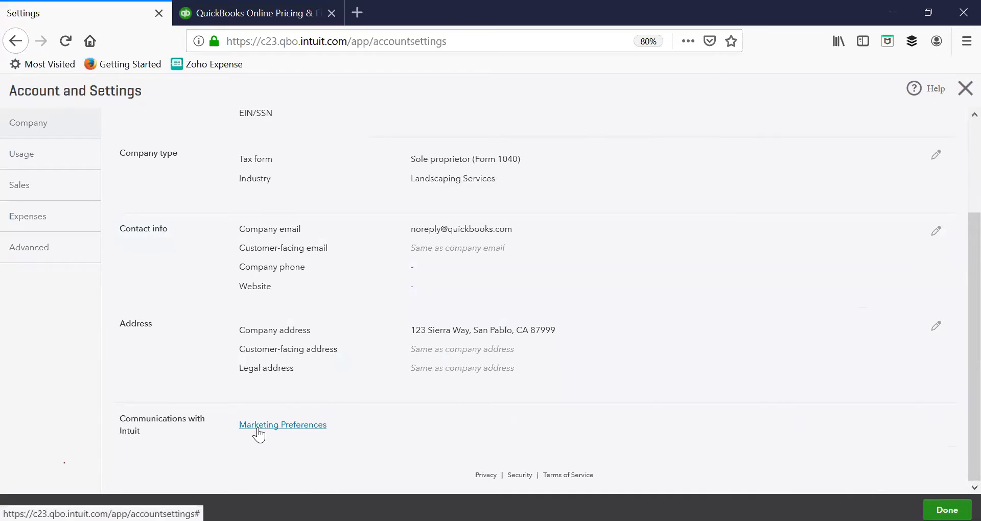
scroll(258, 426, up, 5)
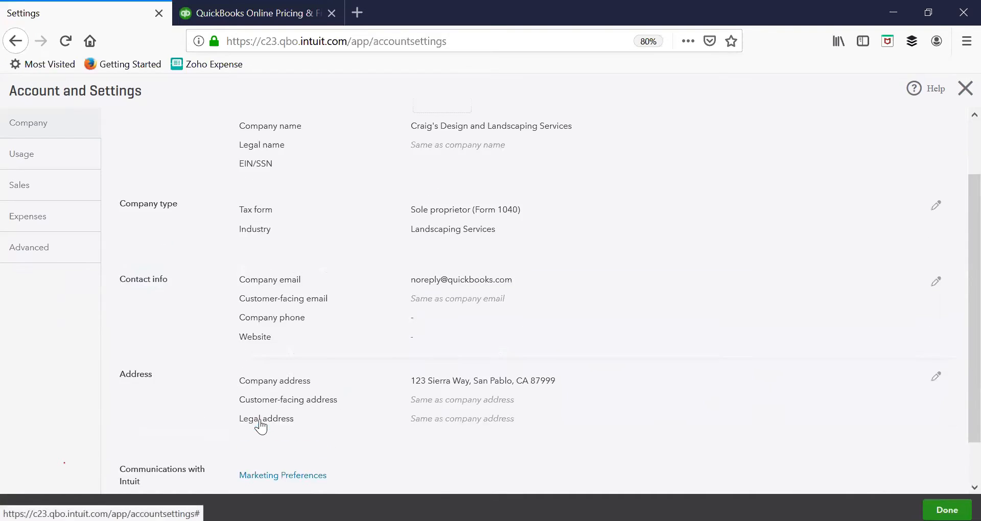
Step: View the plan's usage limits and look through the Sales settings
click(49, 161)
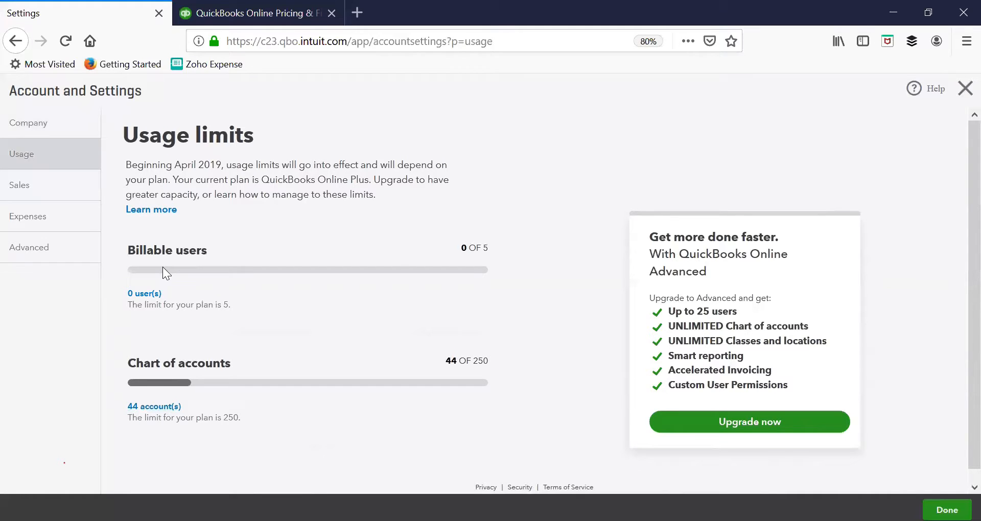
click(38, 190)
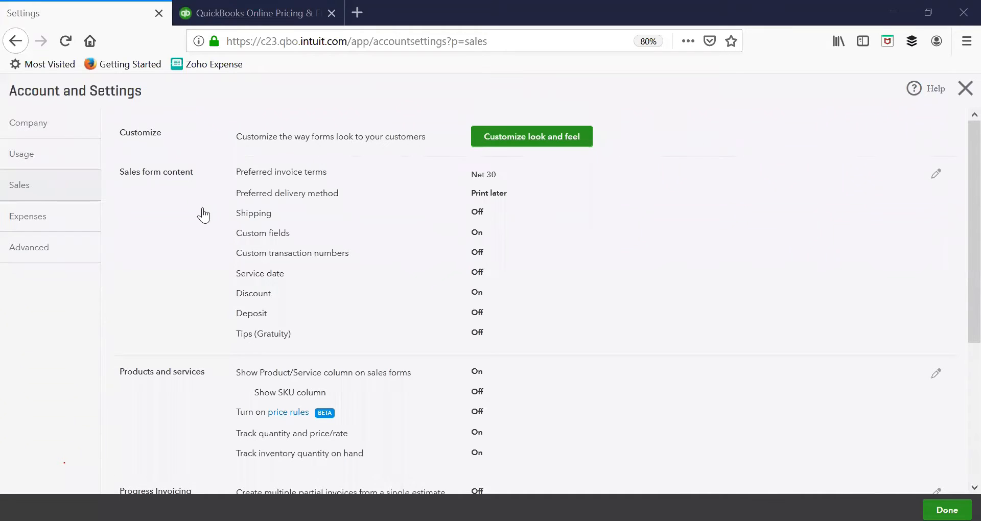
scroll(207, 219, down, 3)
scroll(209, 221, up, 3)
Step: Open the sales form content for editing and examine the choices for preferred invoice terms and delivery method
click(935, 174)
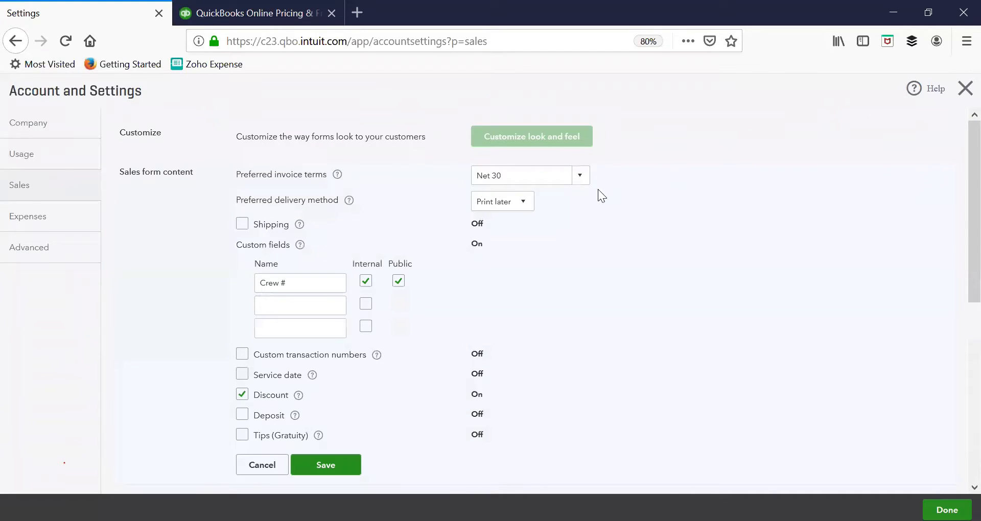
click(588, 181)
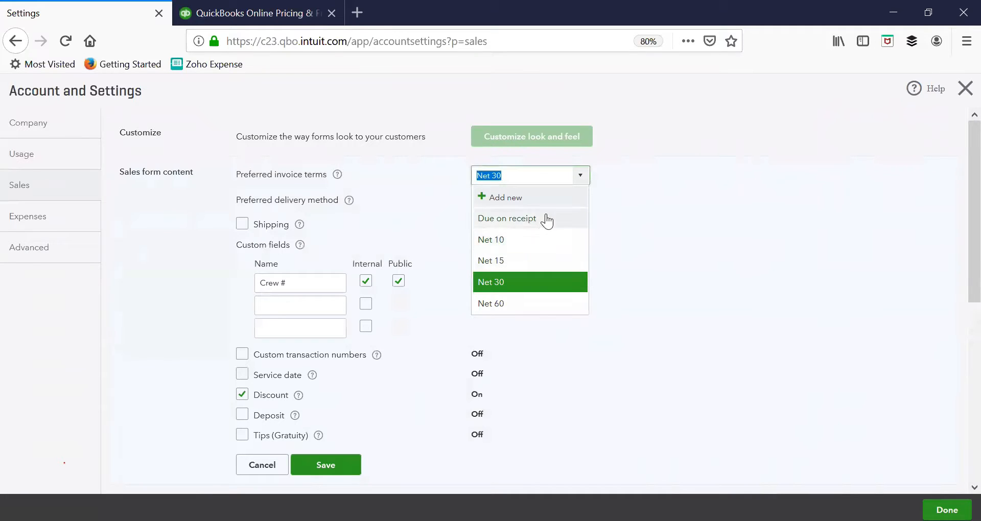
click(707, 208)
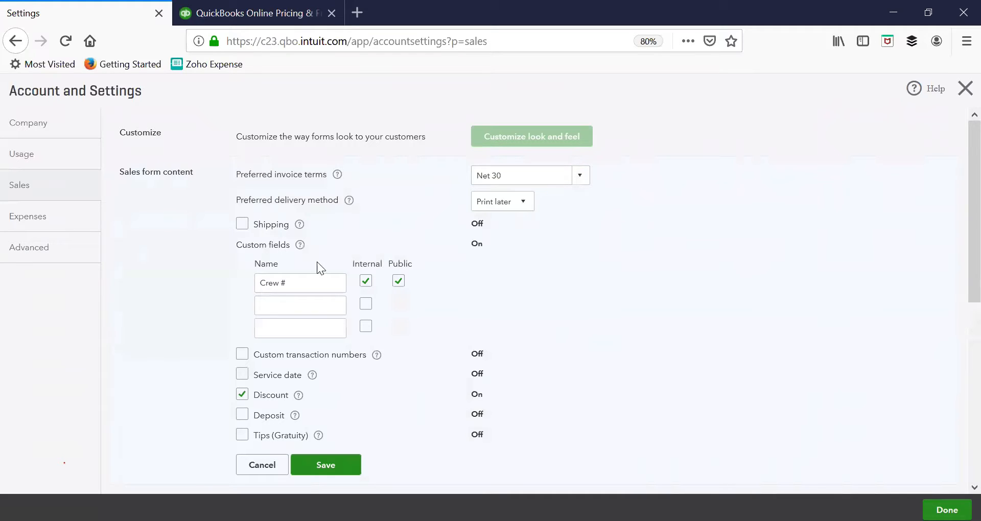
click(523, 215)
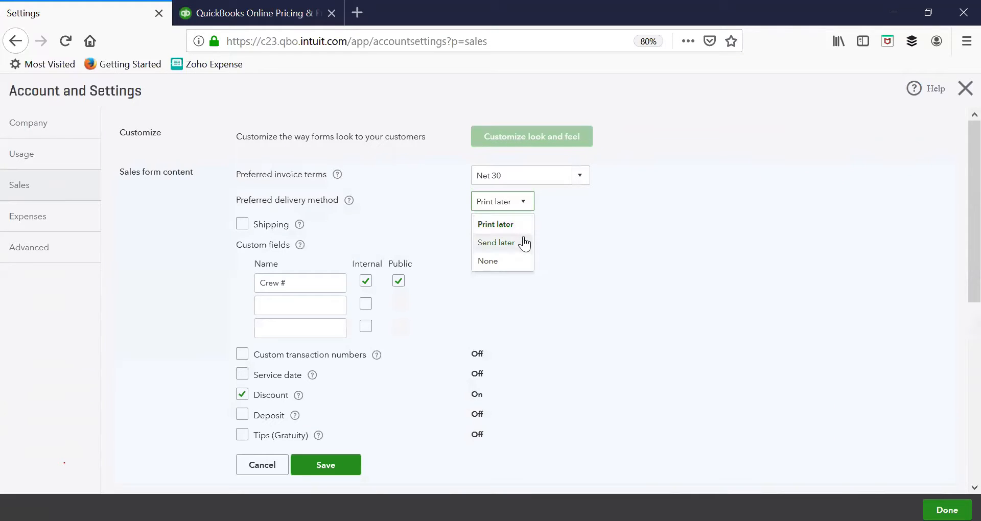
click(598, 246)
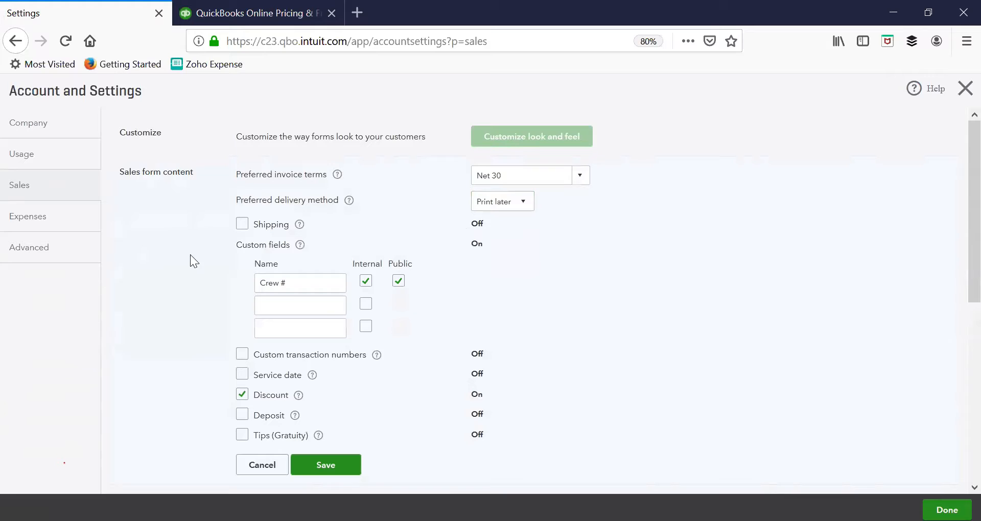
Step: Switch the Shipping option on and off again, and try the Crew # and empty custom field name boxes
click(245, 230)
click(245, 227)
click(244, 227)
click(244, 227)
triple_click(317, 285)
click(313, 298)
Step: Try the Custom transaction numbers option, reading its explanation, and the Service date option, switching each back off
scroll(311, 300, down, 1)
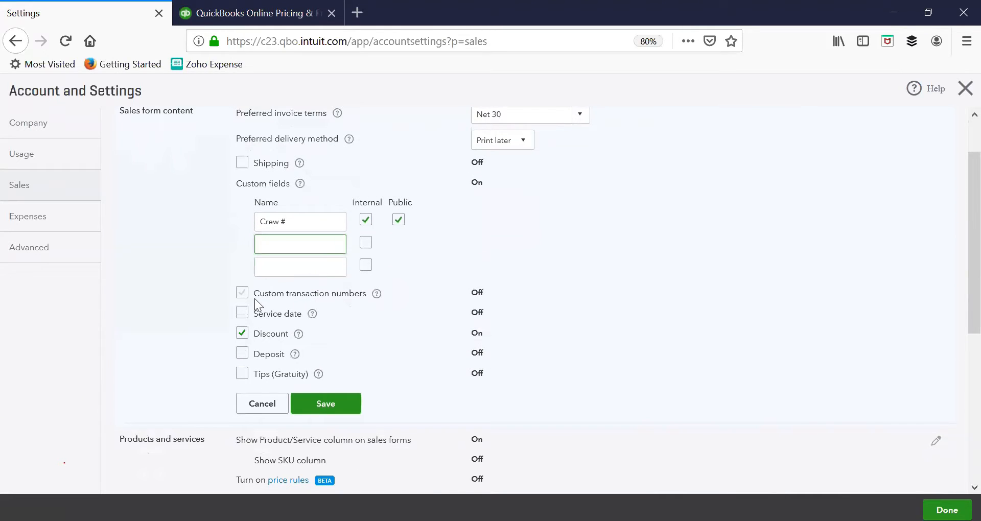
click(242, 295)
mouse_move(377, 301)
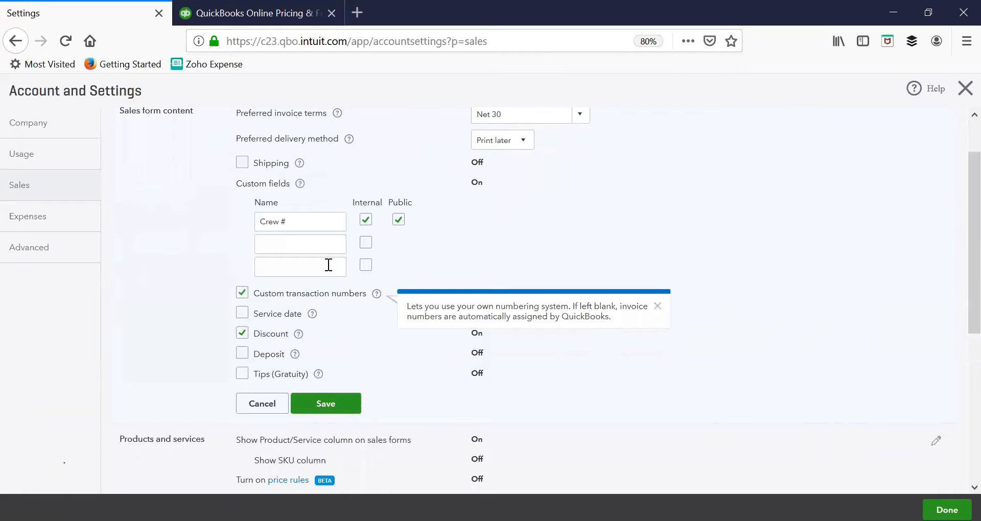
click(238, 294)
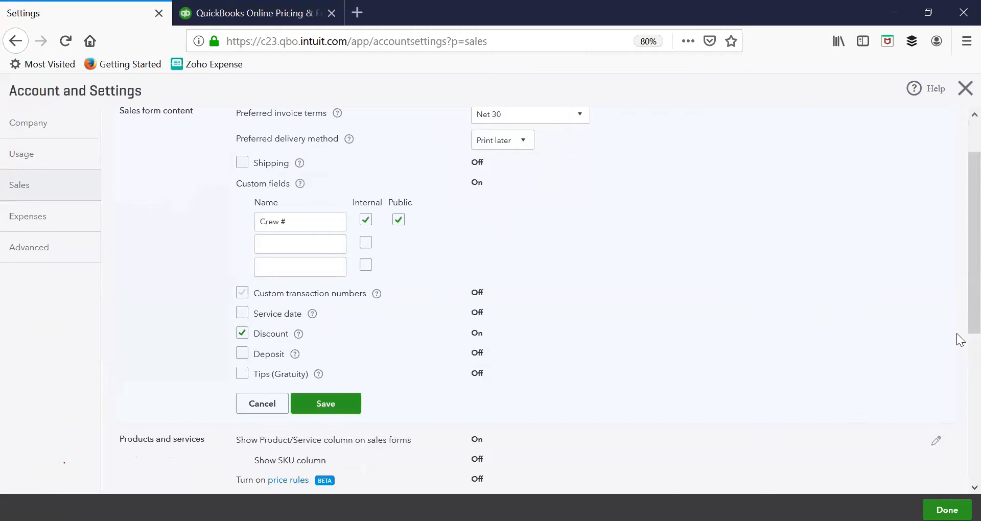
click(242, 315)
click(243, 314)
Step: Try enabling Deposit and Tips (Gratuity), dismiss the question about who receives tips, and cancel the sales form content edits
click(240, 374)
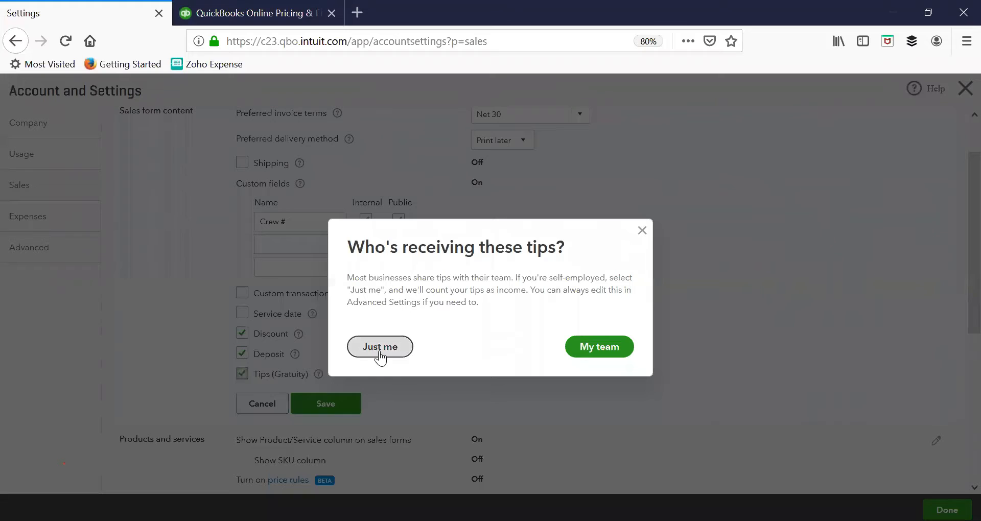
click(643, 231)
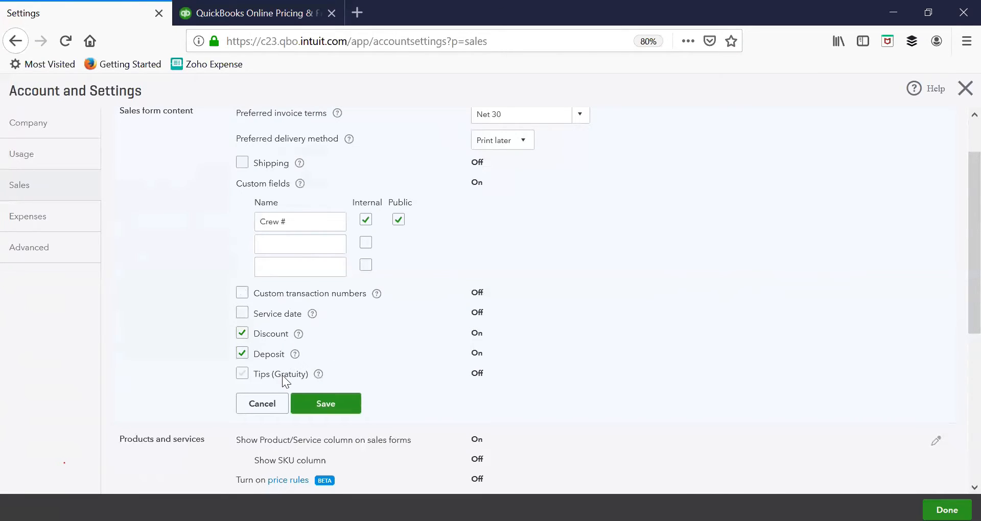
scroll(282, 375, down, 2)
click(259, 204)
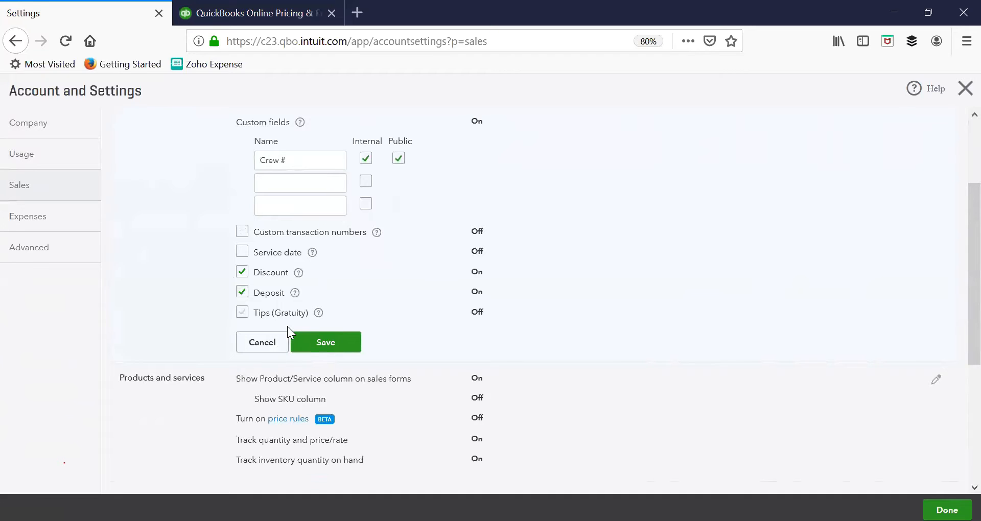
click(296, 313)
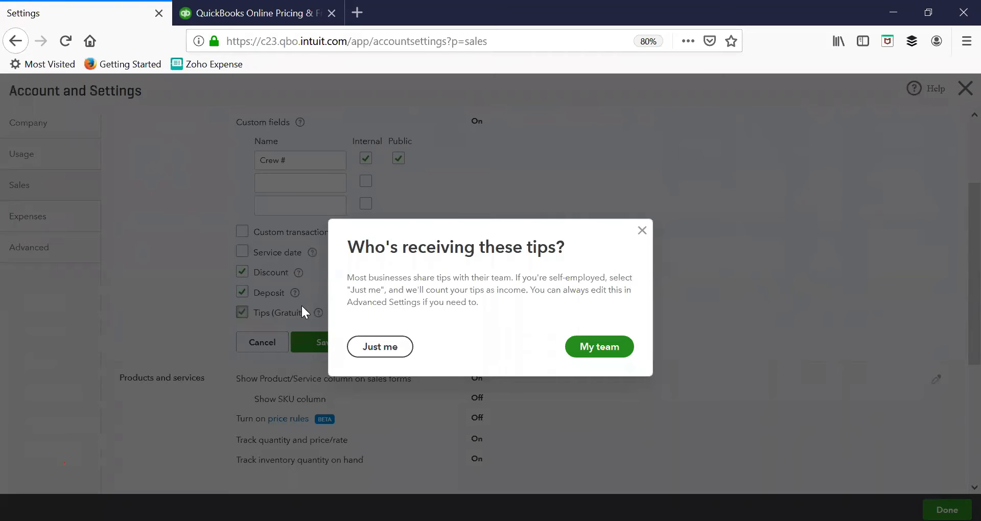
click(644, 232)
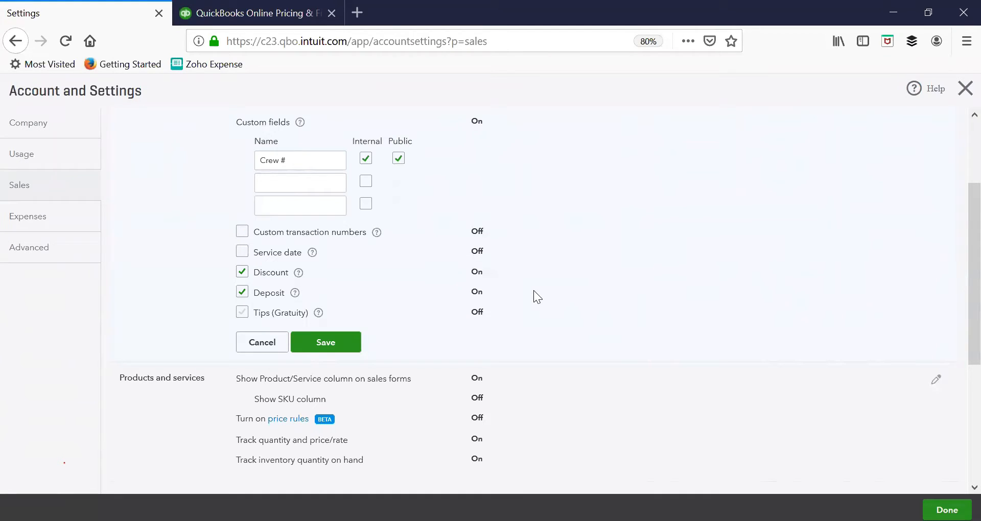
scroll(518, 330, down, 3)
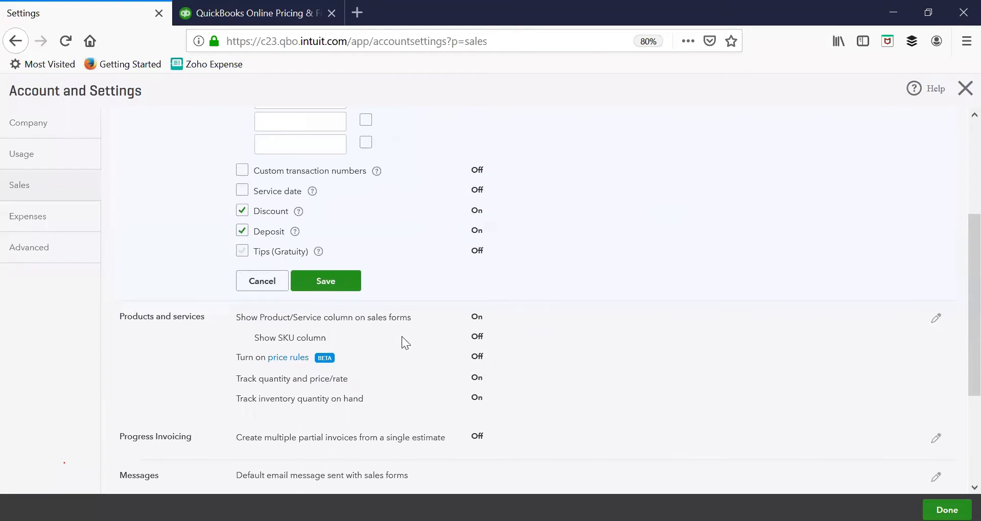
click(269, 289)
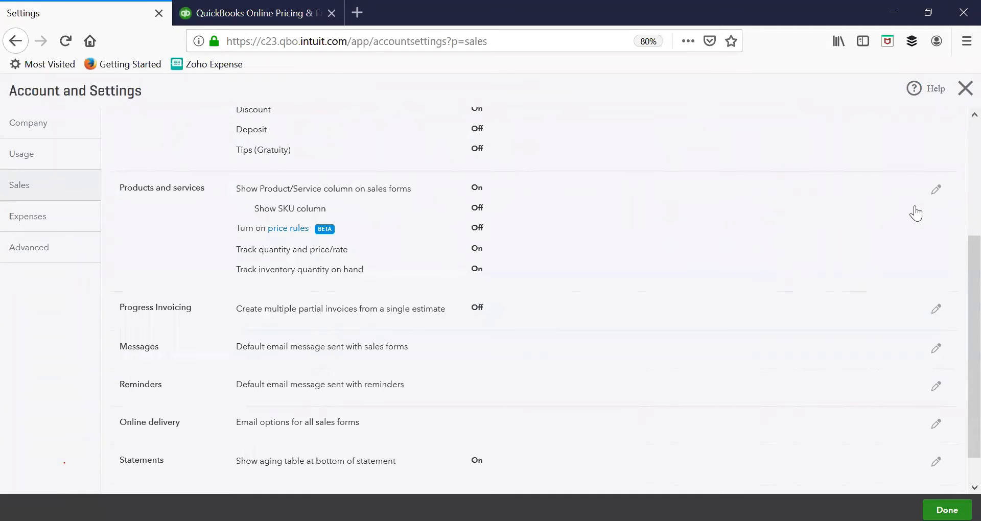
Step: Review the products and services options, and turn on and save Create multiple partial invoices from a single estimate under Progress Invoicing
click(928, 195)
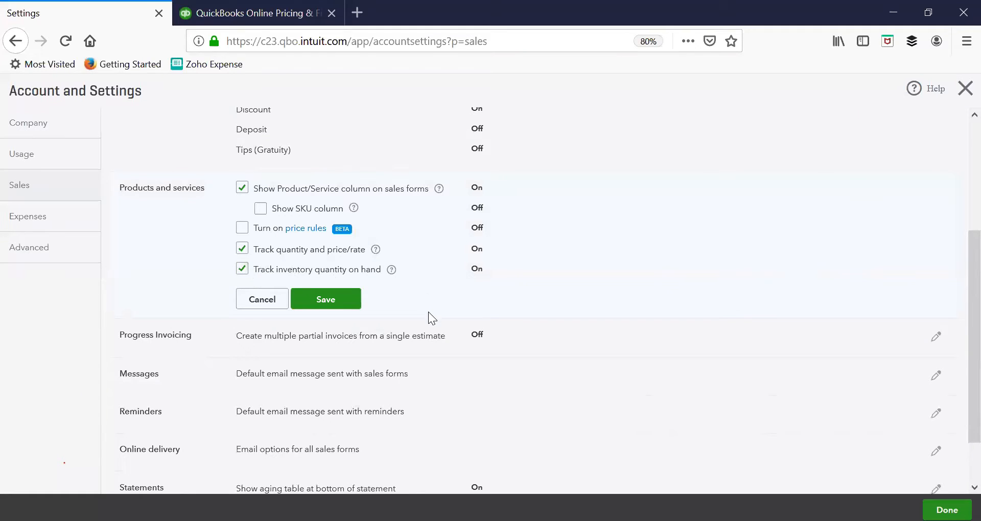
scroll(428, 316, down, 2)
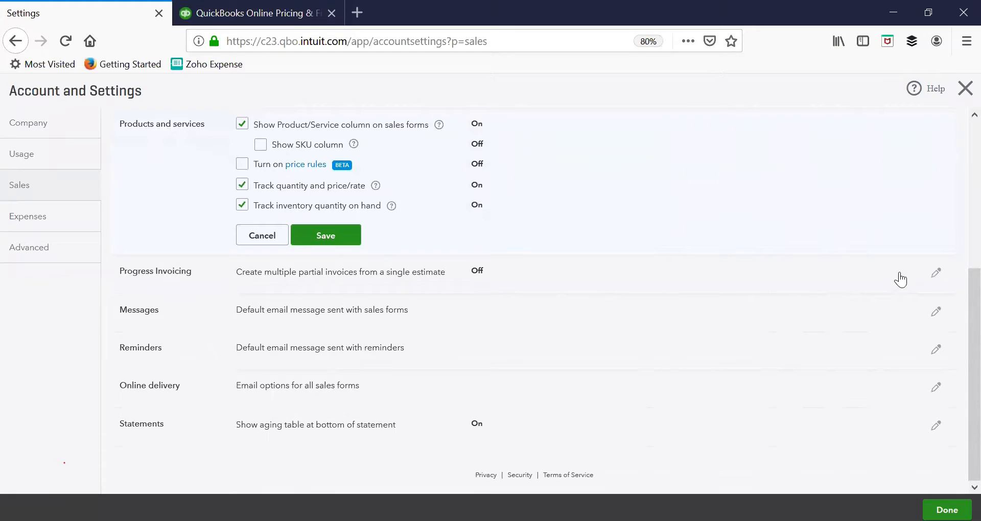
click(935, 273)
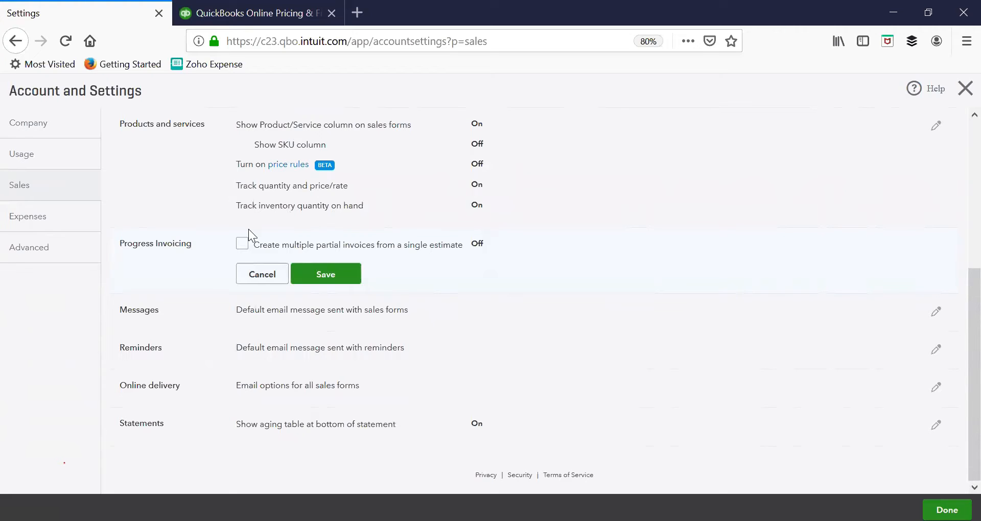
click(242, 244)
click(324, 273)
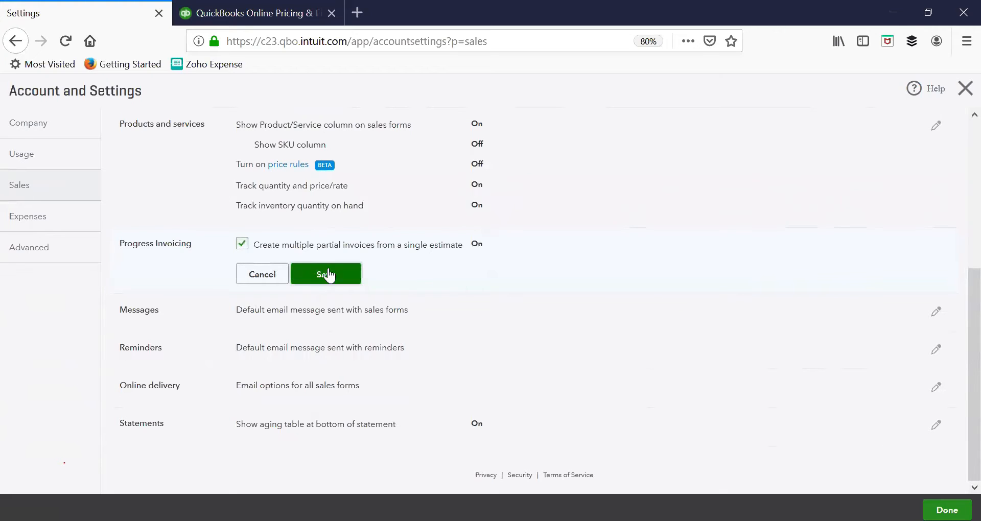
Step: Open the default email message for sales forms for editing and examine the available greeting choices
click(928, 320)
scroll(920, 320, down, 2)
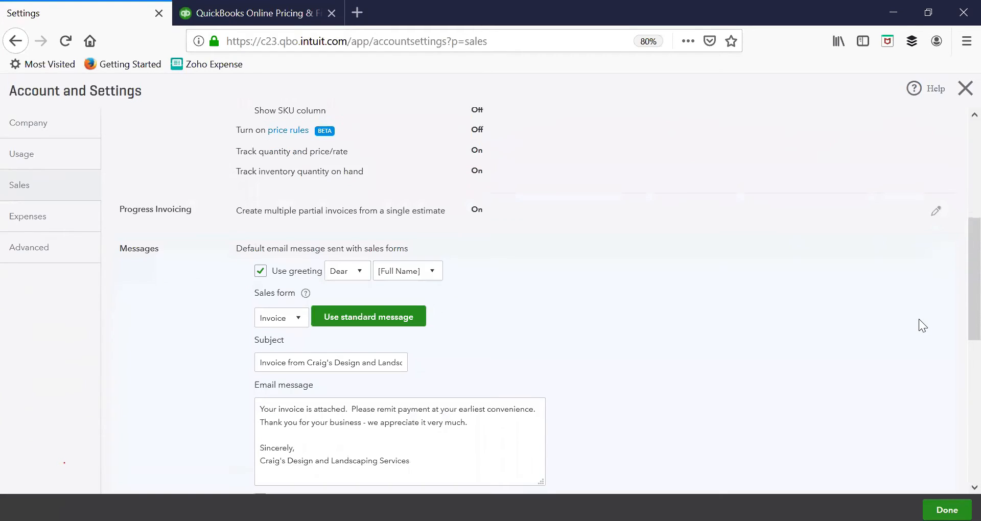
scroll(918, 320, down, 2)
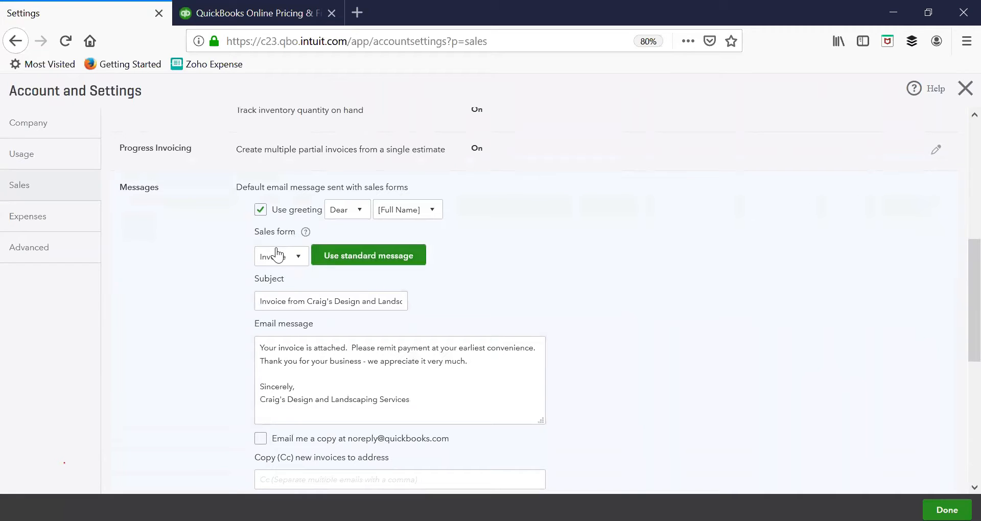
click(363, 219)
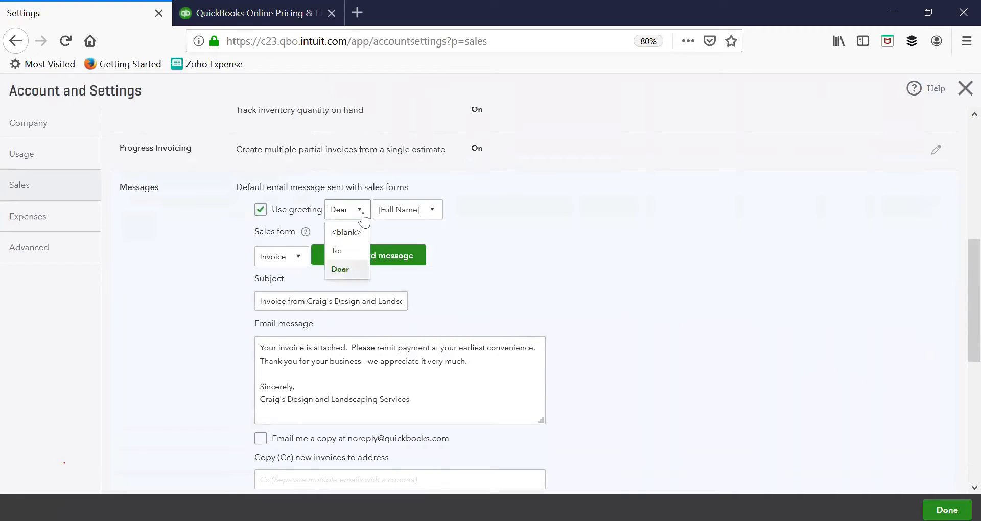
click(363, 218)
click(363, 216)
click(362, 215)
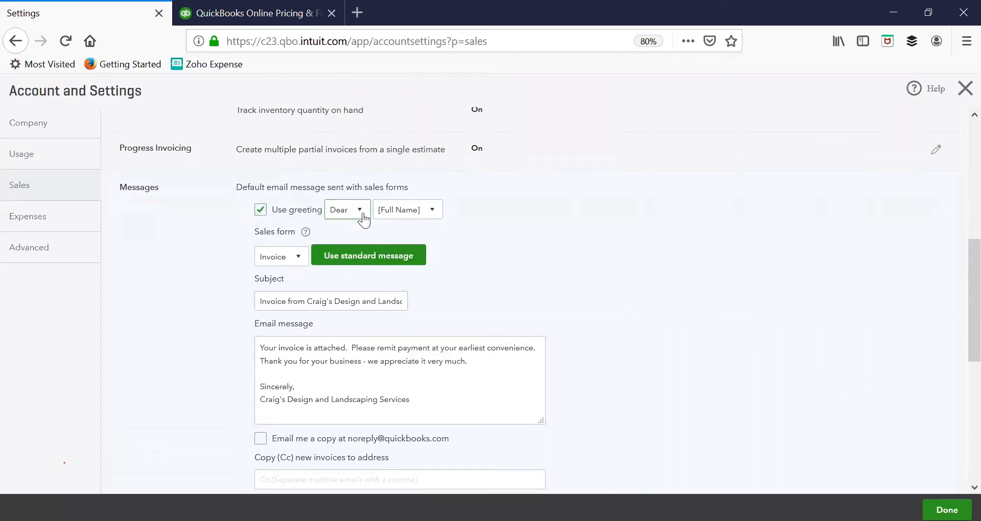
Step: Examine which sales forms can have a default email message, and read the standard invoice message
click(298, 259)
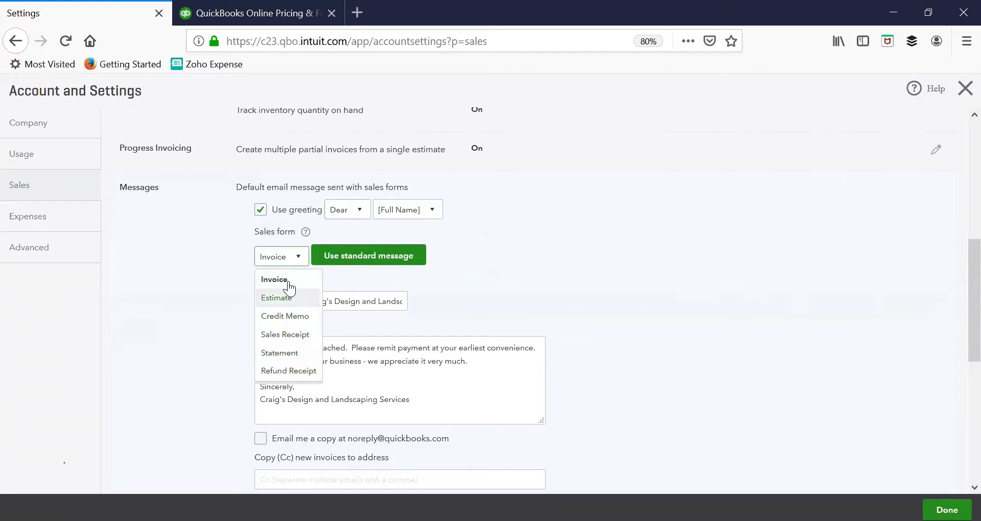
click(675, 350)
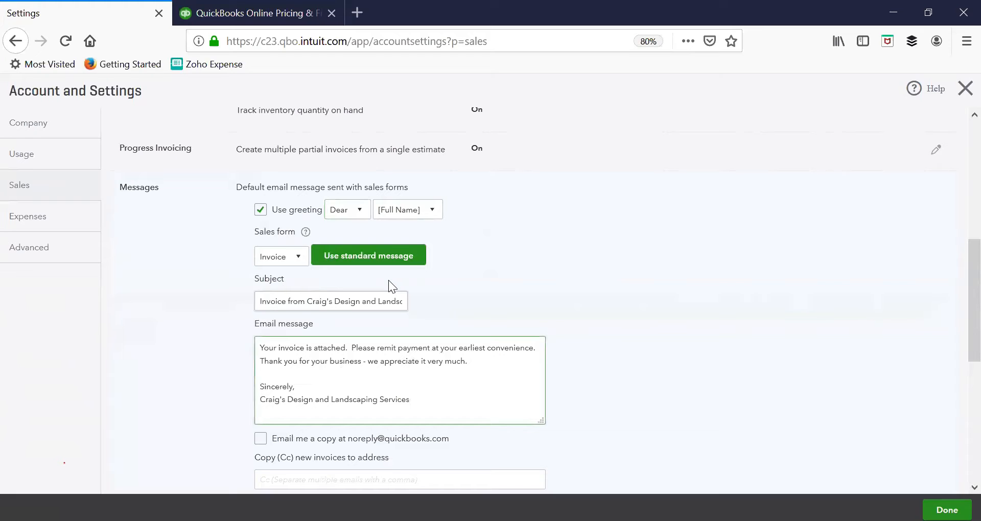
scroll(420, 300, down, 2)
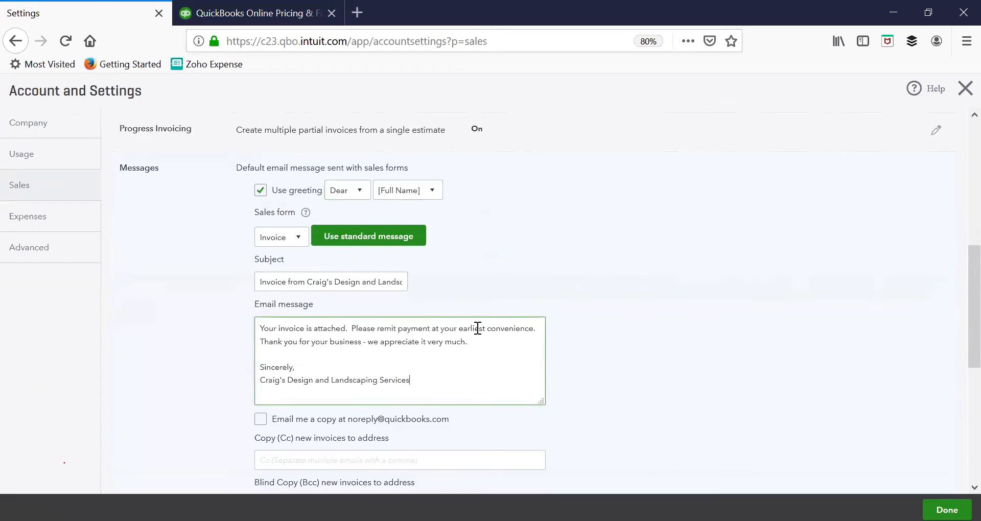
click(264, 195)
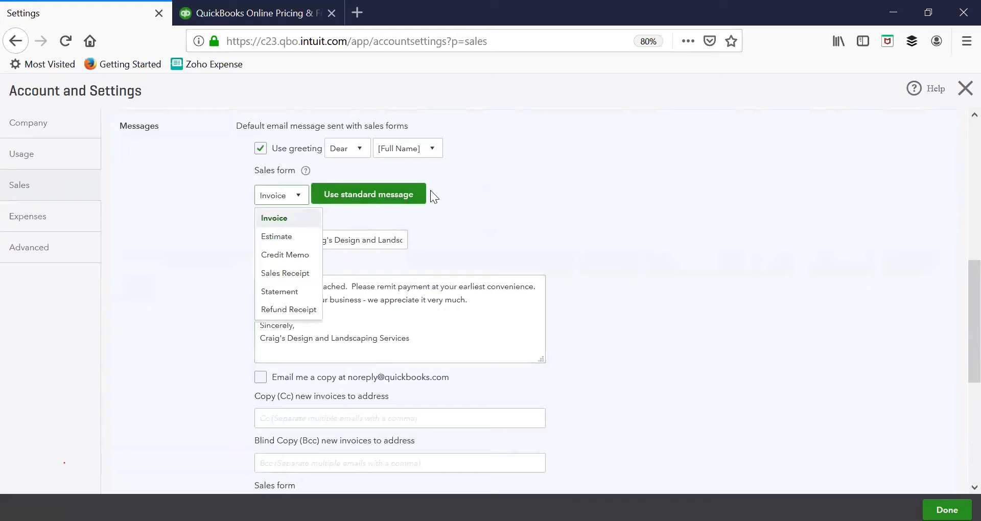
click(656, 249)
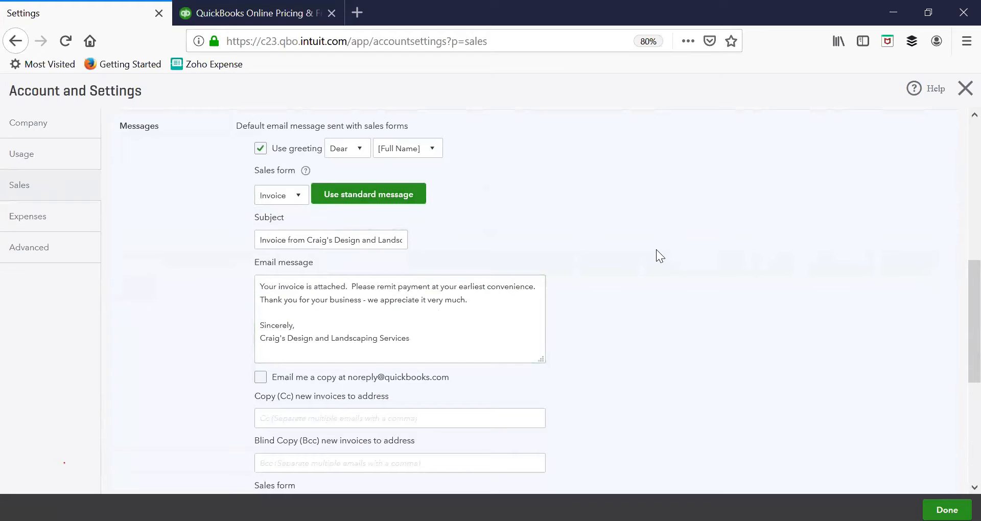
Step: Review the Cc and Bcc fields and the sales form choices for the customer message, and cancel the Messages edits
scroll(653, 251, down, 2)
scroll(653, 250, down, 2)
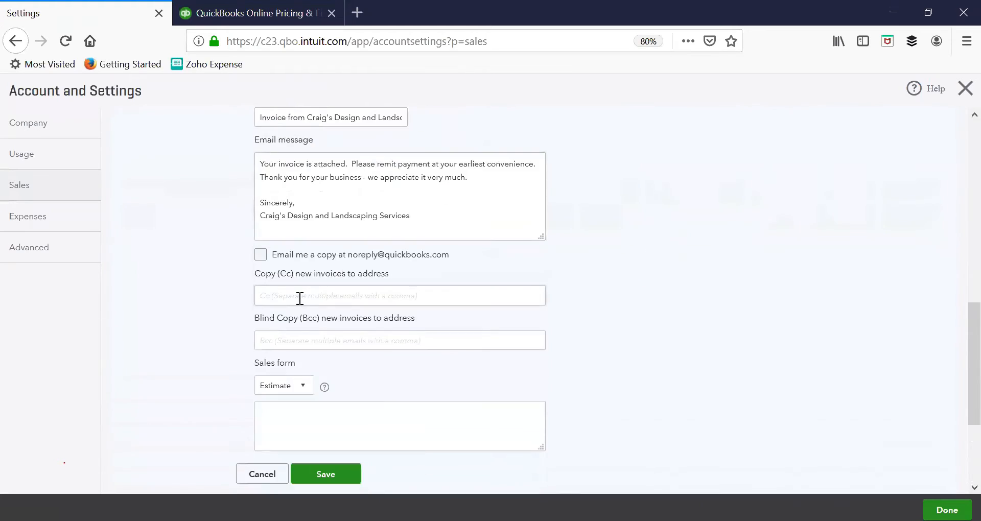
scroll(304, 336, down, 4)
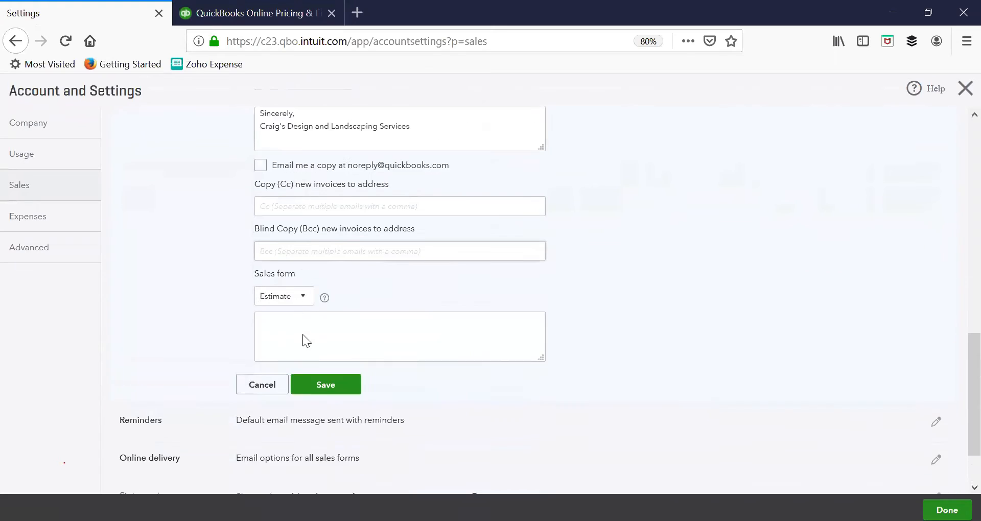
click(291, 272)
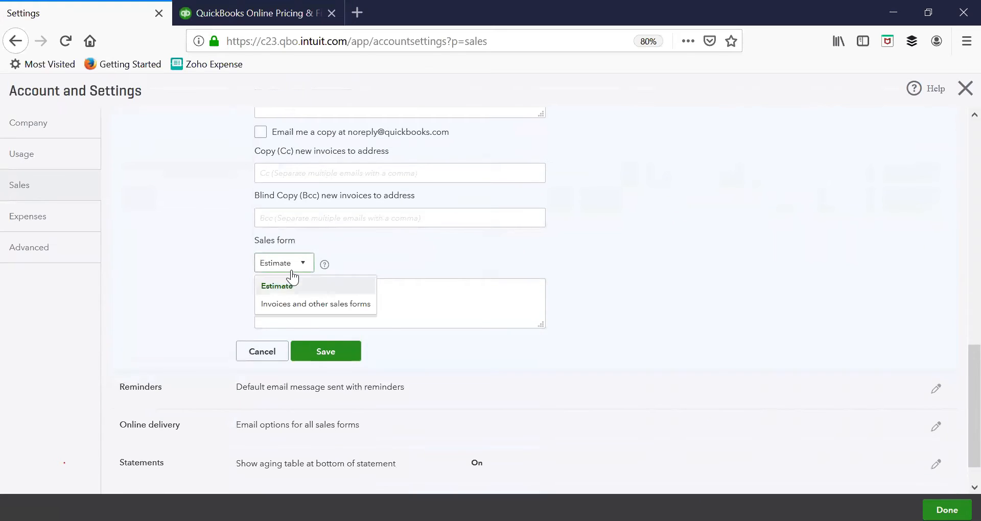
click(291, 274)
click(255, 356)
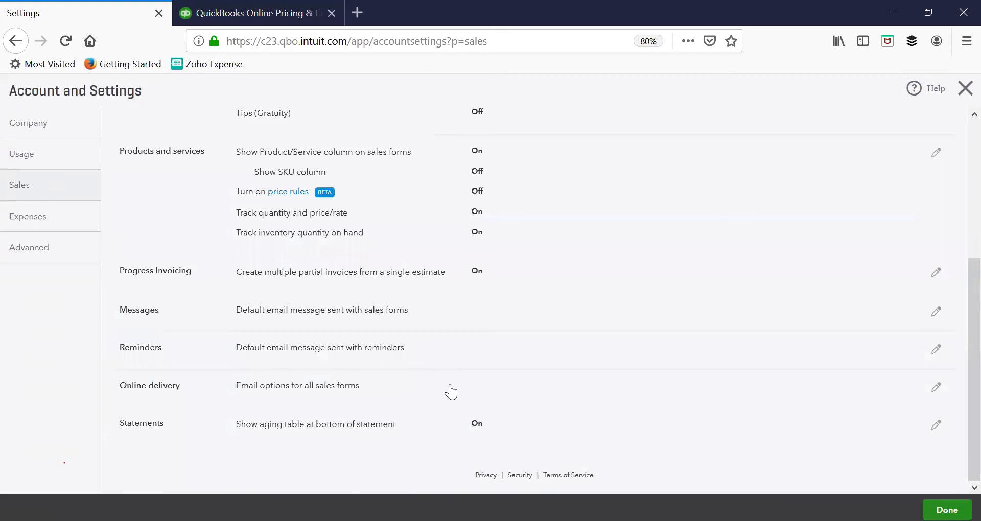
Step: Open the Reminders settings for editing, read the default reminder email's subject and message, and save the section
click(937, 353)
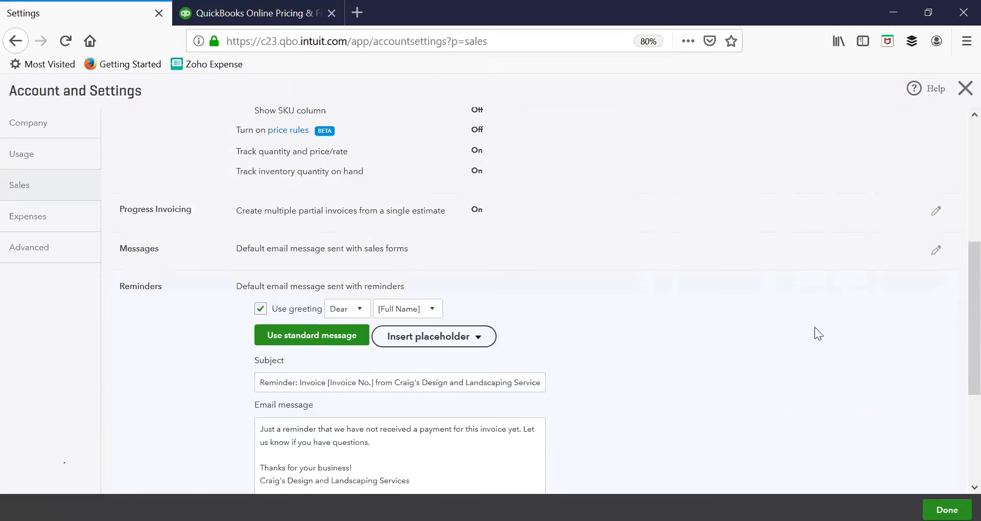
scroll(609, 370, down, 2)
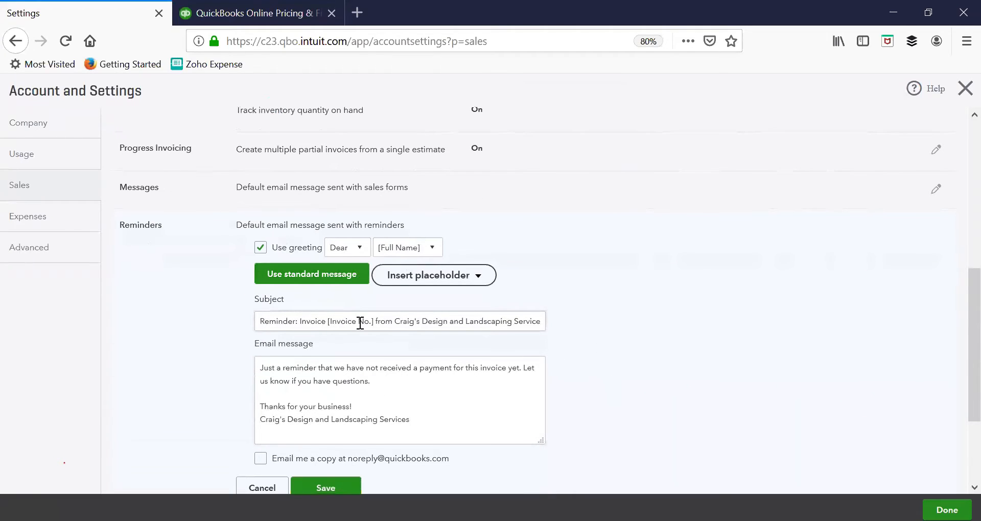
scroll(361, 323, down, 2)
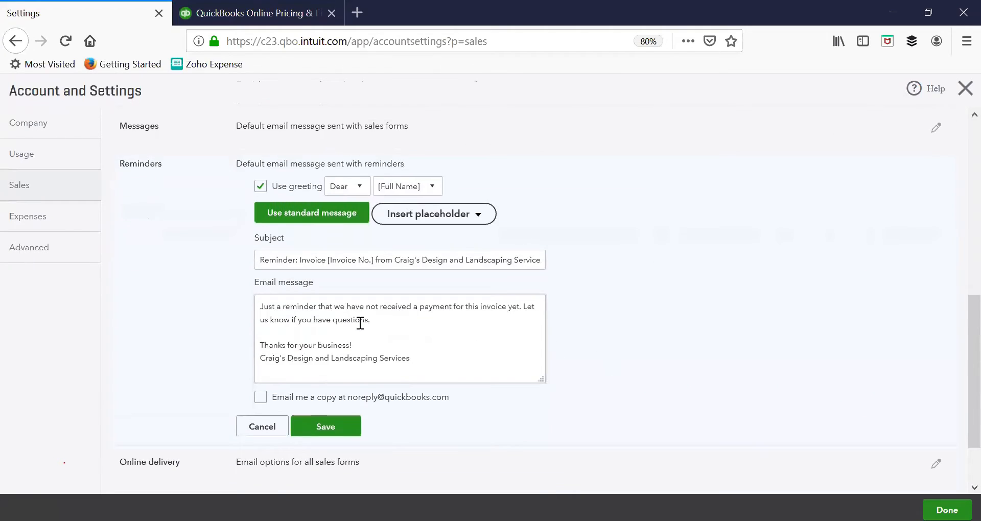
click(347, 427)
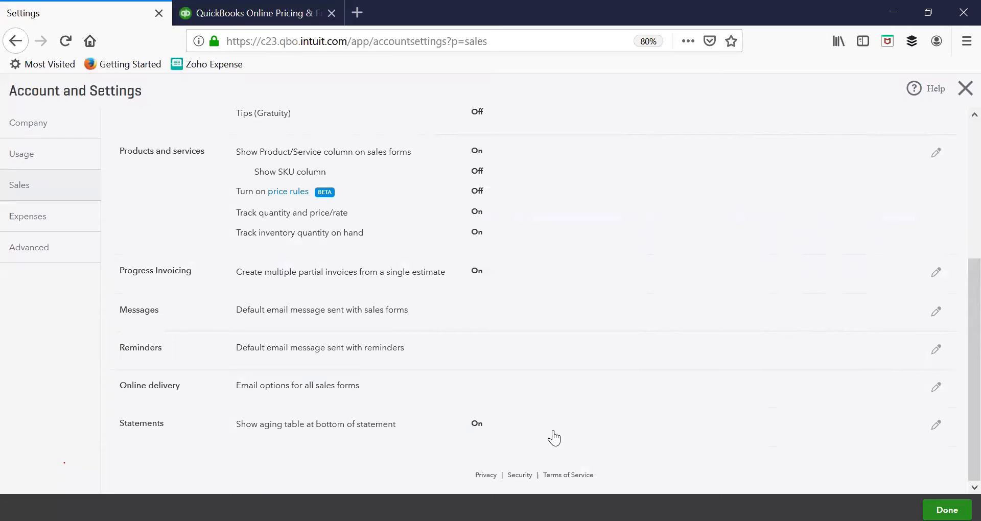
Step: In Online delivery, try switching PDF Attached off and on and choosing HTML and Online invoice for invoice emails, and cancel the edits
click(935, 389)
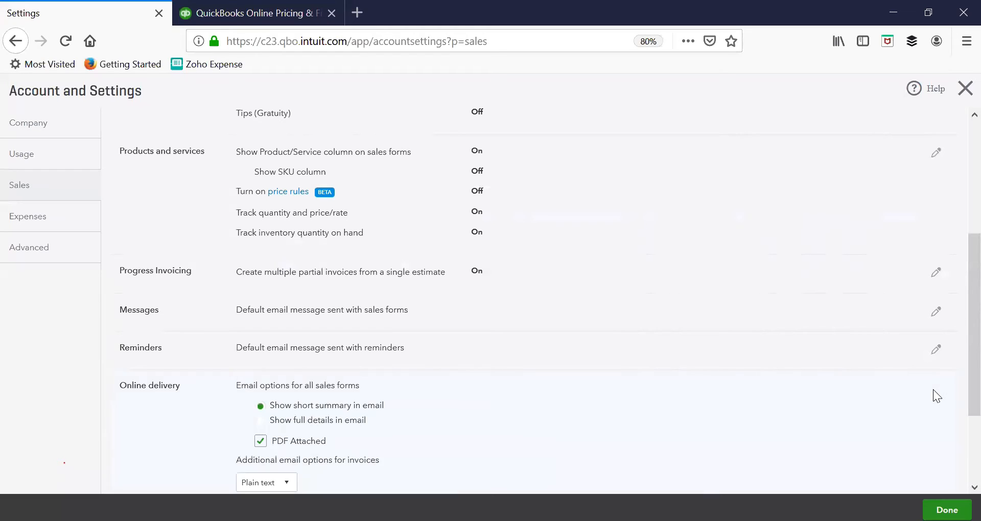
scroll(909, 408, down, 3)
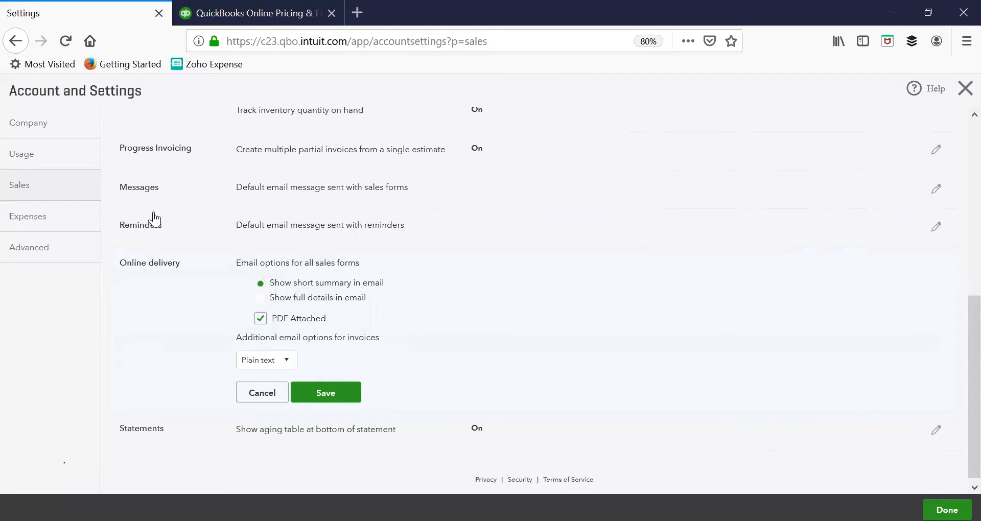
click(258, 312)
click(258, 314)
click(265, 360)
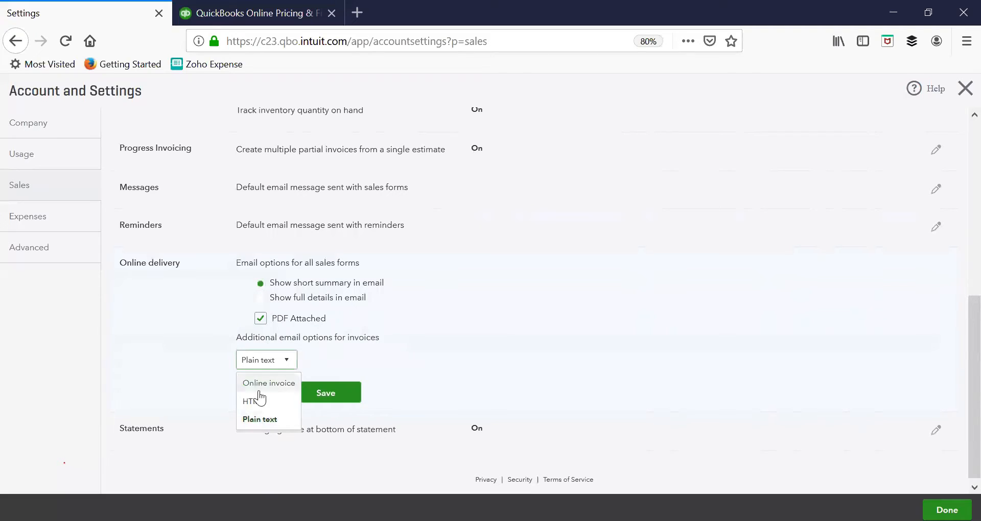
click(256, 401)
click(250, 360)
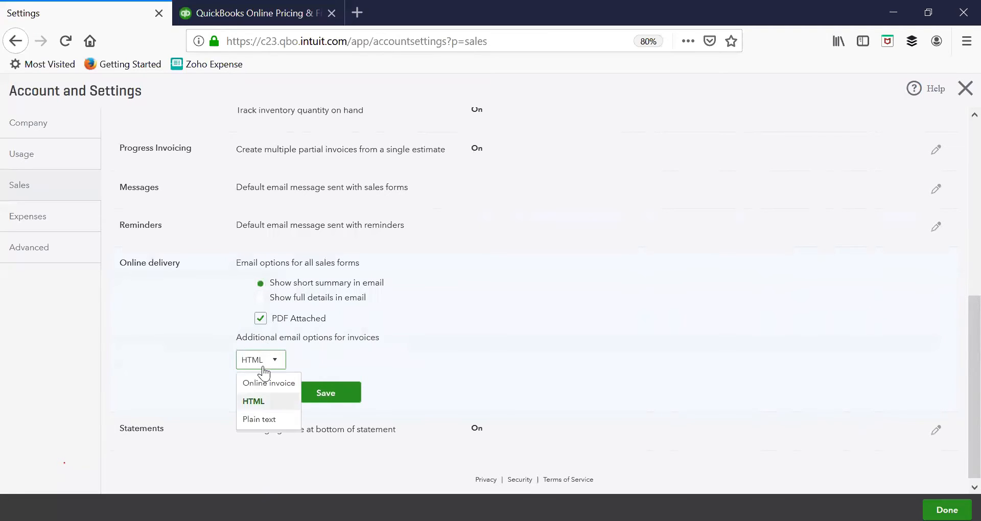
click(266, 384)
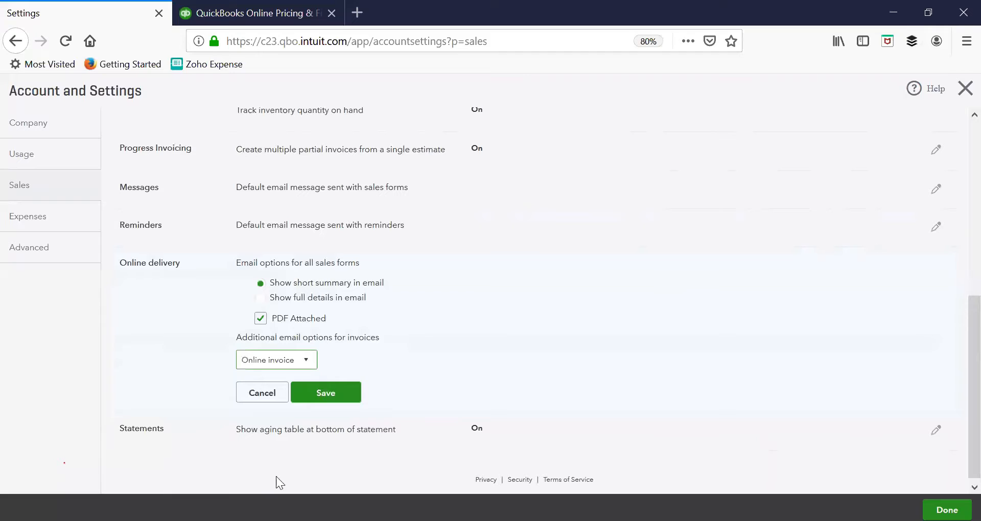
click(249, 393)
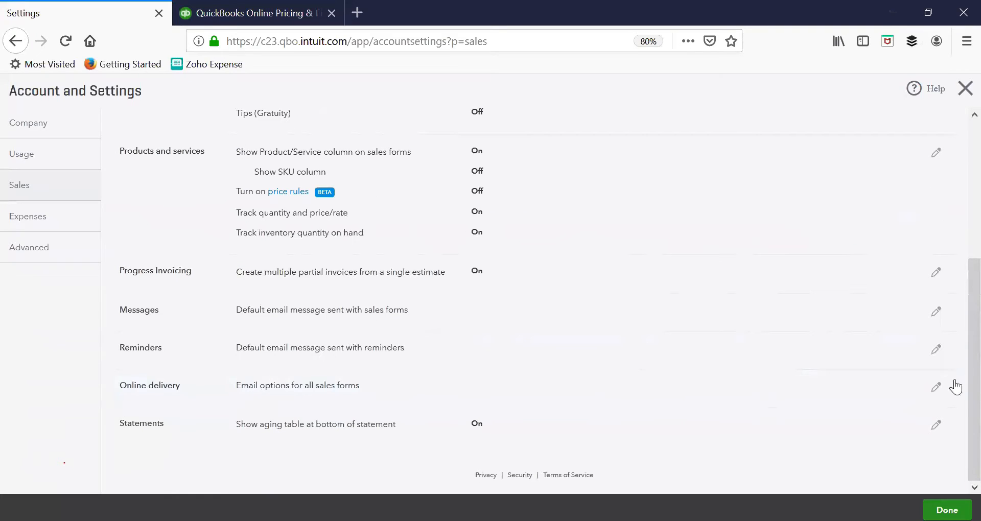
Step: Review and save the Statements options, and open the bills and expenses options in the Expenses settings for editing
click(942, 433)
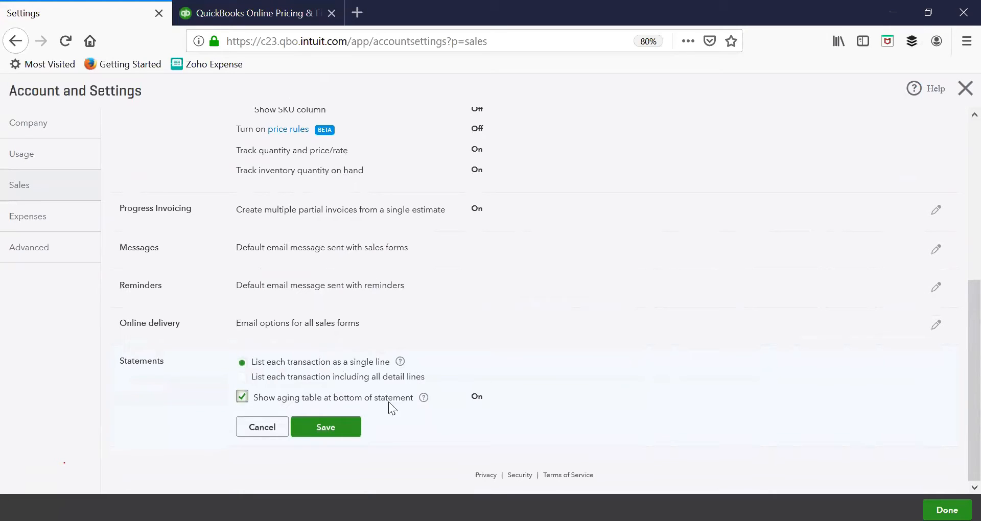
click(299, 428)
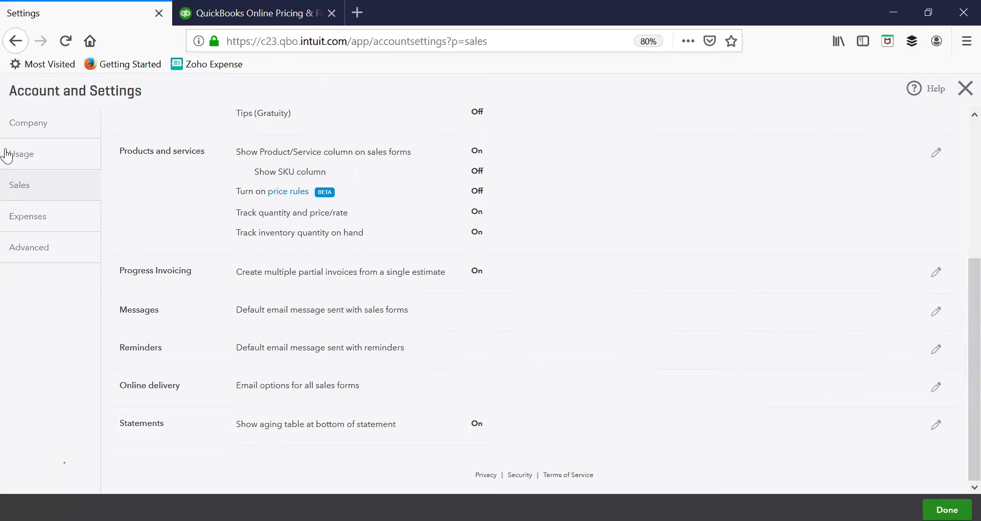
click(15, 215)
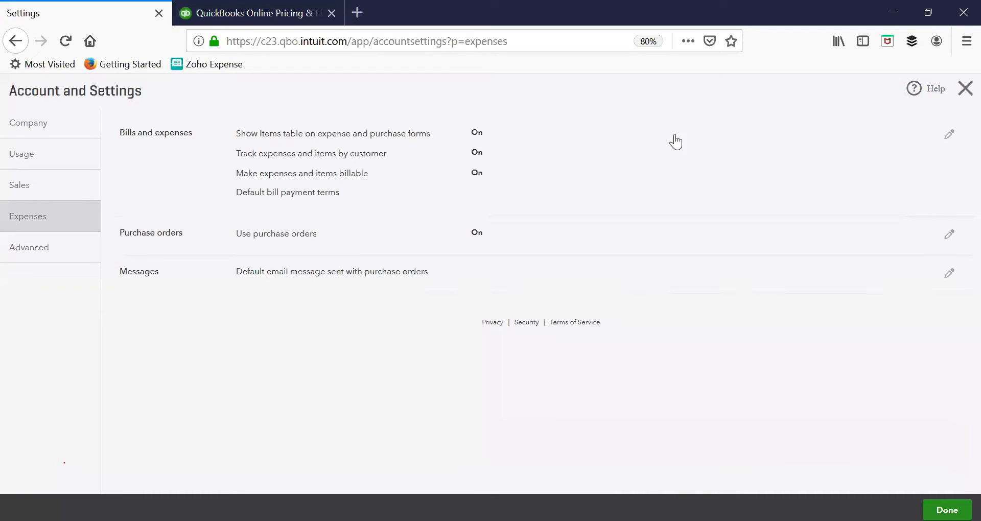
click(949, 133)
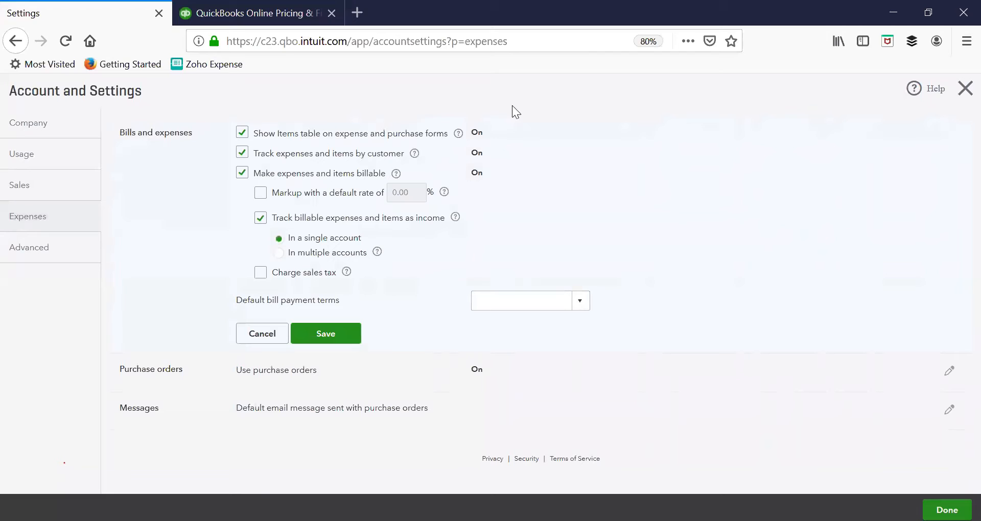
Step: Open the Advanced settings, start editing the Accounting section and look at the accounting method choices
click(20, 253)
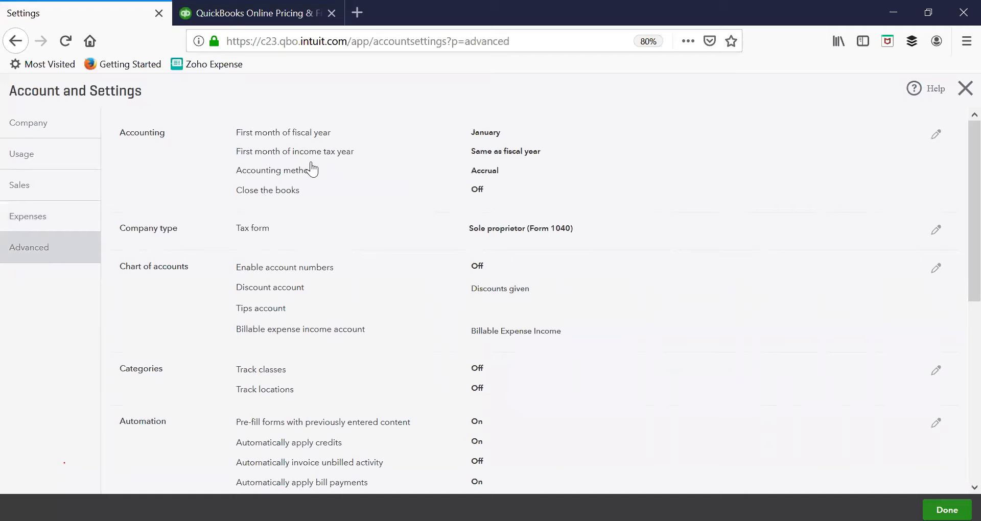
click(934, 135)
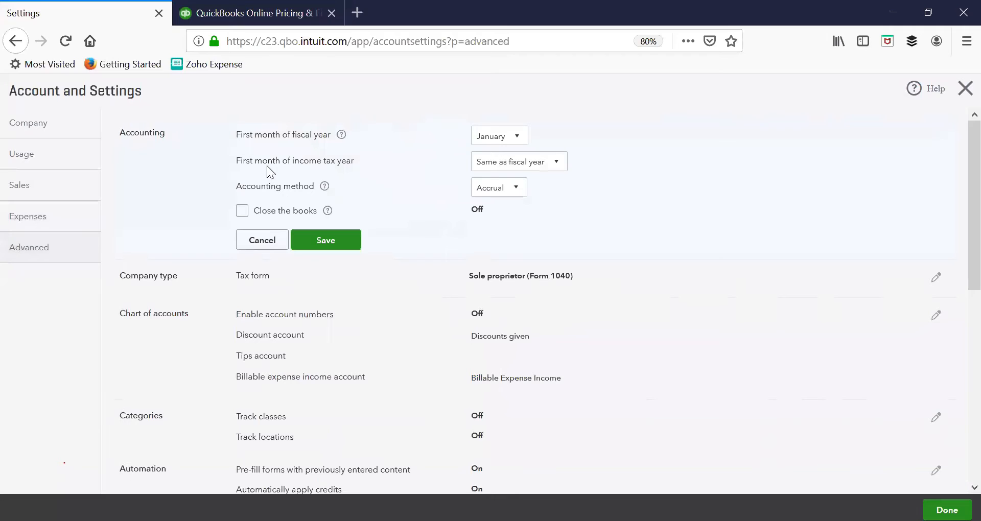
click(510, 199)
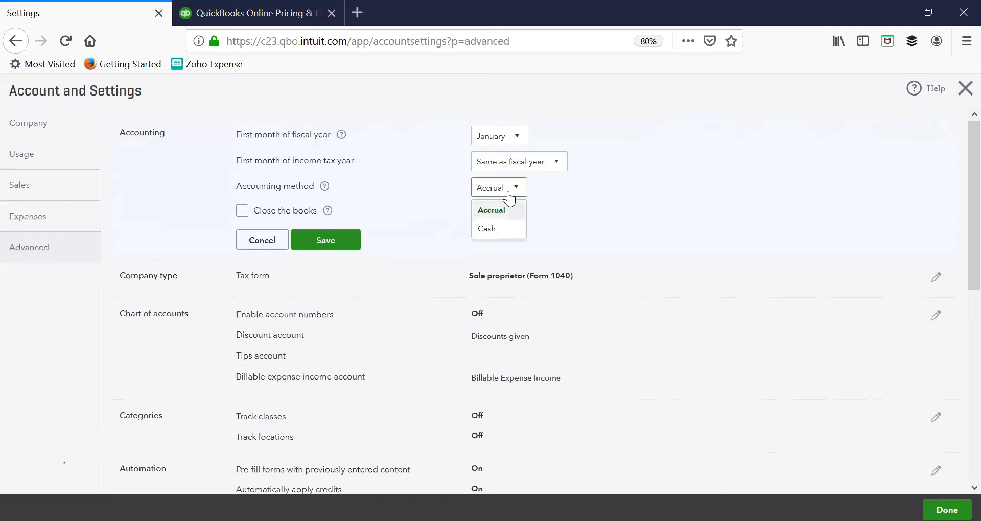
Step: Try enabling Close the books in the Accounting section with a closing date of 12/31/2018
click(241, 211)
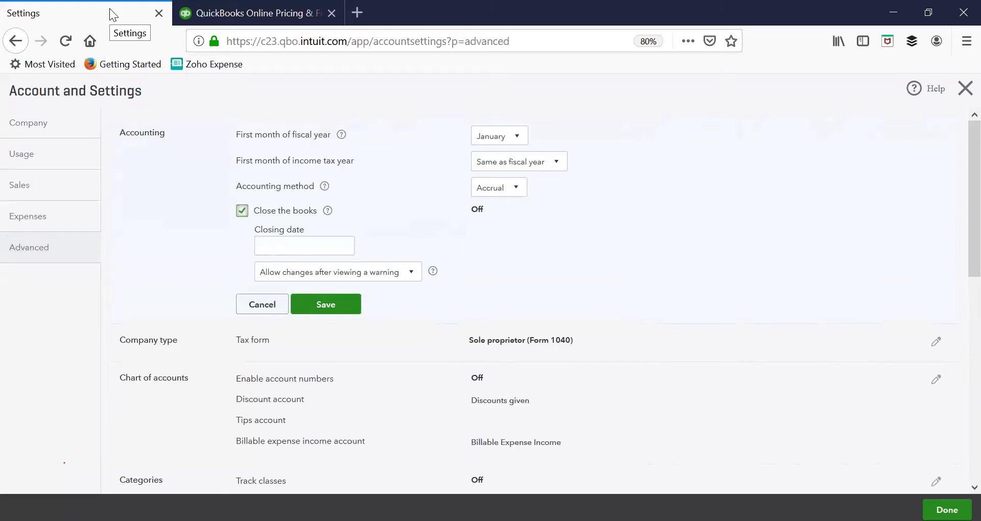
click(290, 241)
click(345, 247)
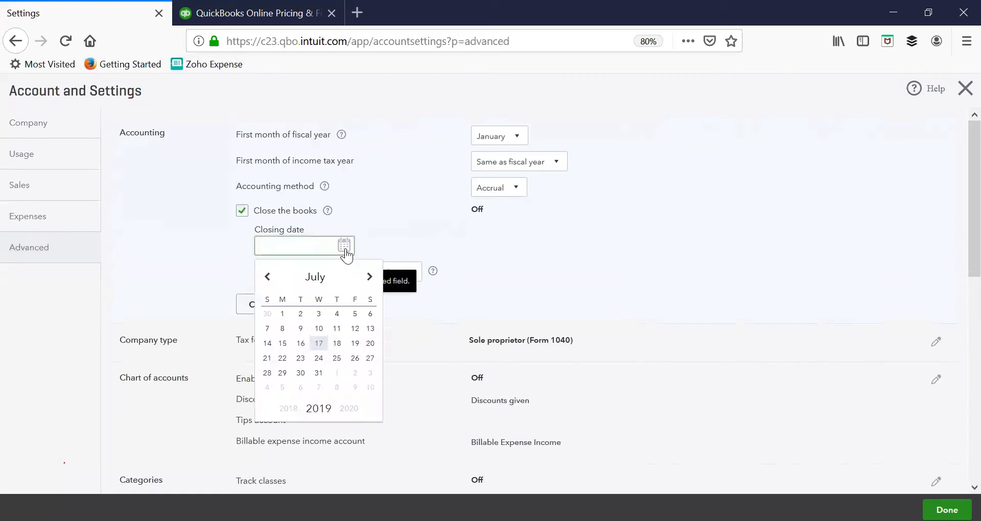
click(270, 280)
click(271, 280)
click(270, 280)
click(270, 280)
click(271, 281)
click(270, 281)
click(271, 281)
click(271, 281)
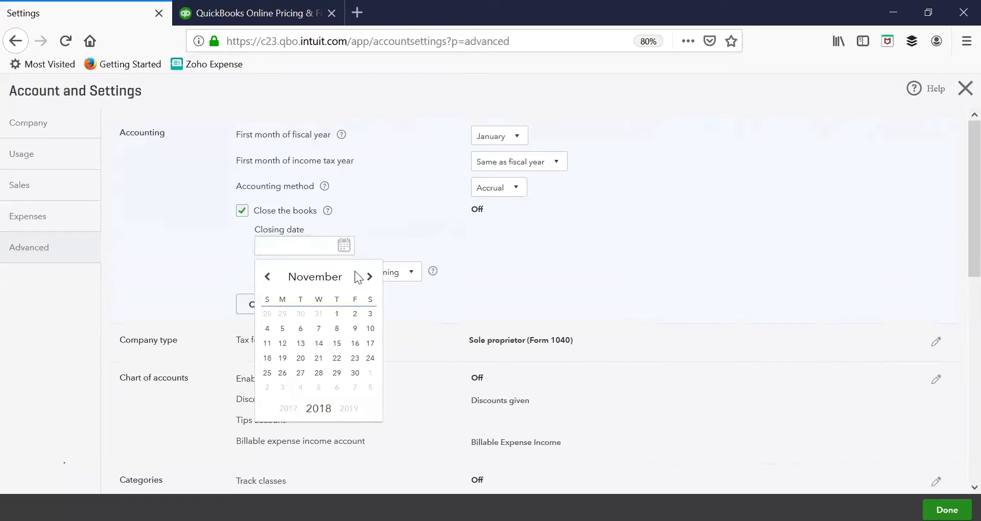
click(367, 278)
click(282, 388)
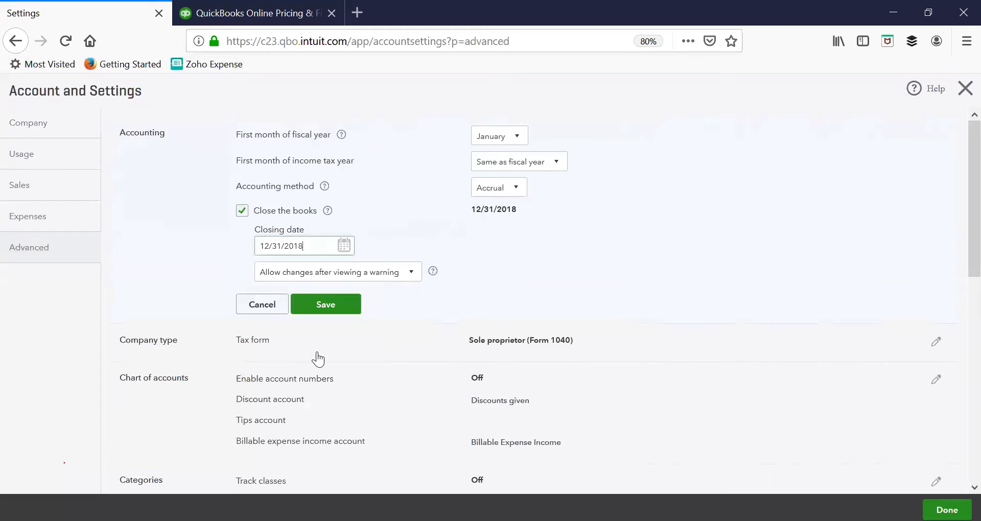
Step: Try requiring a warning and password for changes after the closing date, and cancel the Accounting edits
click(333, 278)
click(325, 320)
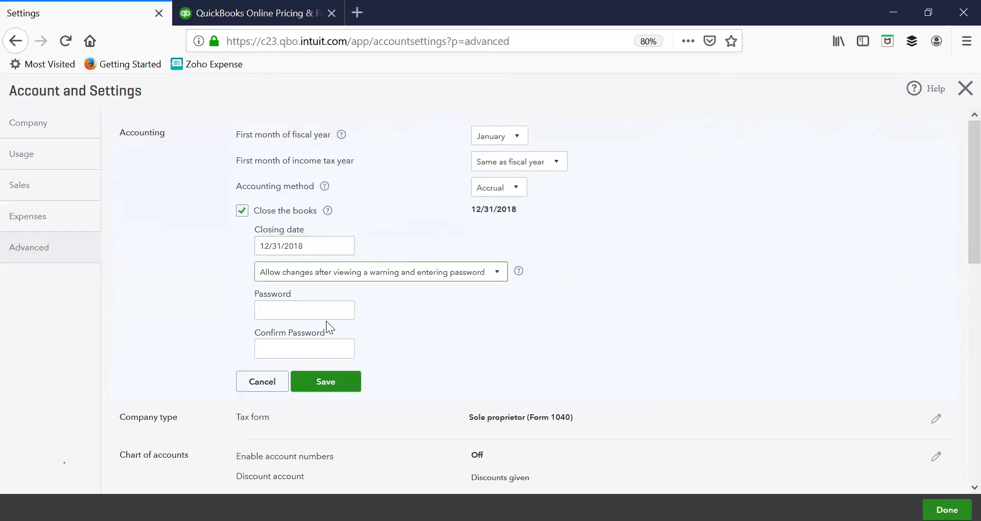
click(249, 364)
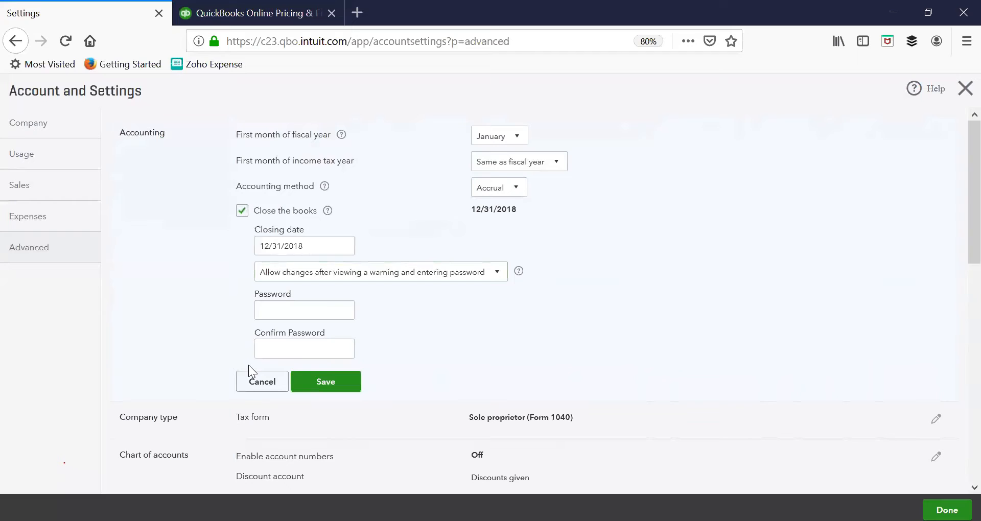
triple_click(276, 332)
drag(275, 333, 275, 337)
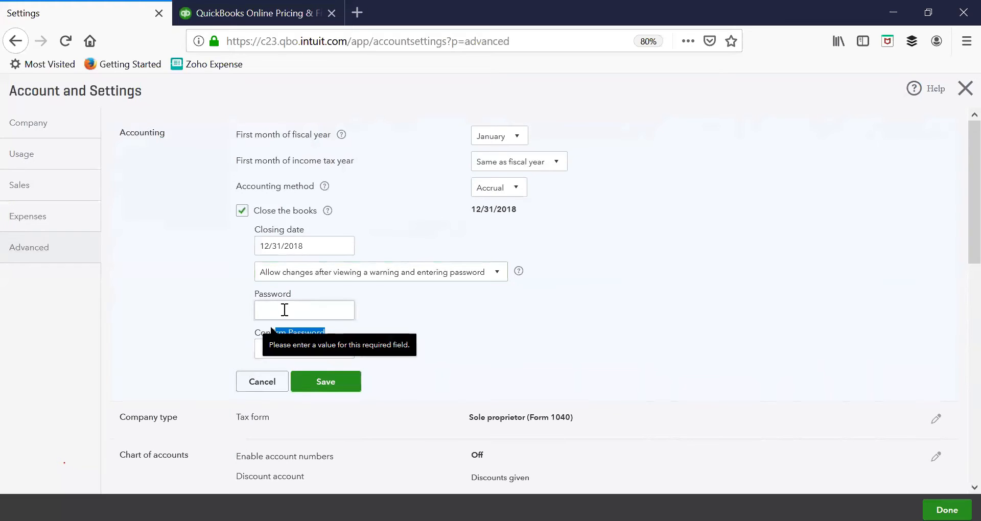
click(264, 382)
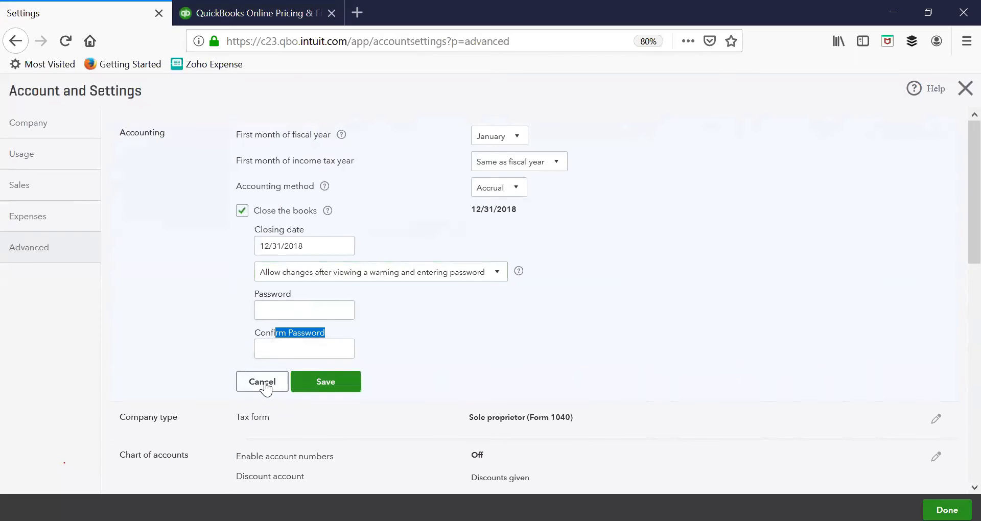
Step: Open the Chart of accounts section for editing and try switching account numbers and their display on, then account numbers off again
scroll(759, 328, down, 2)
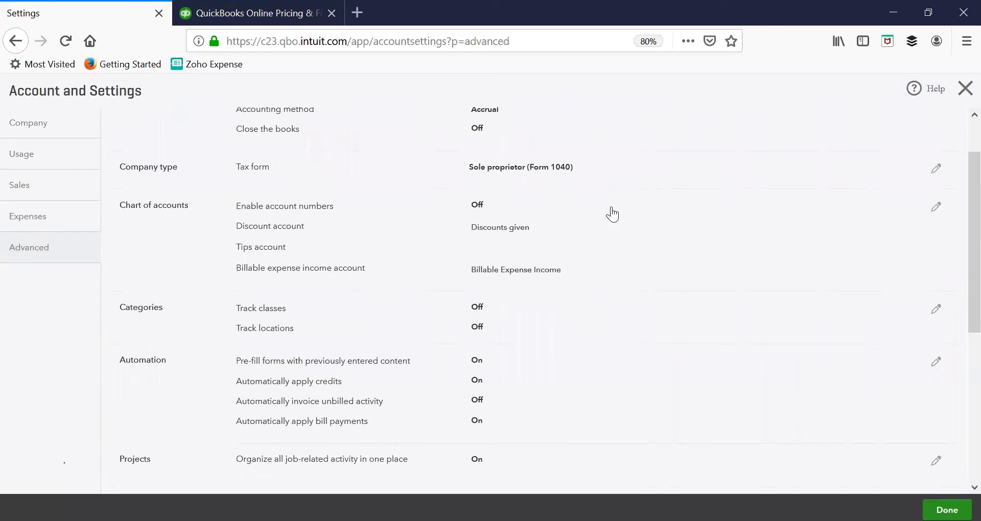
click(936, 208)
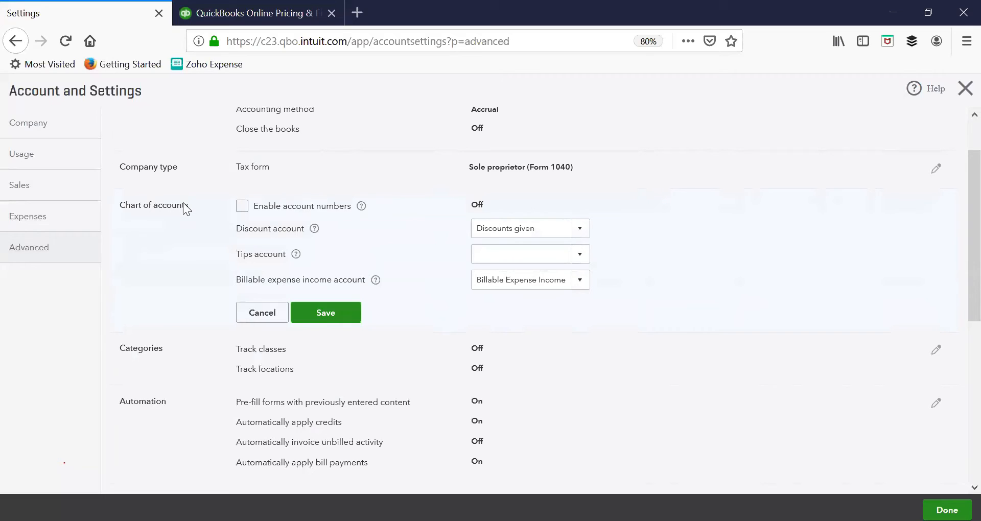
click(241, 206)
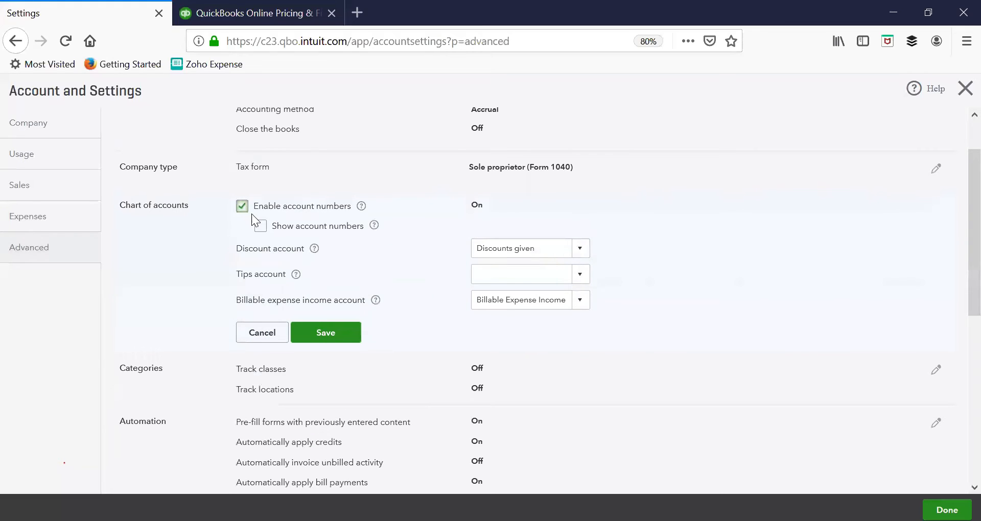
click(260, 227)
click(242, 207)
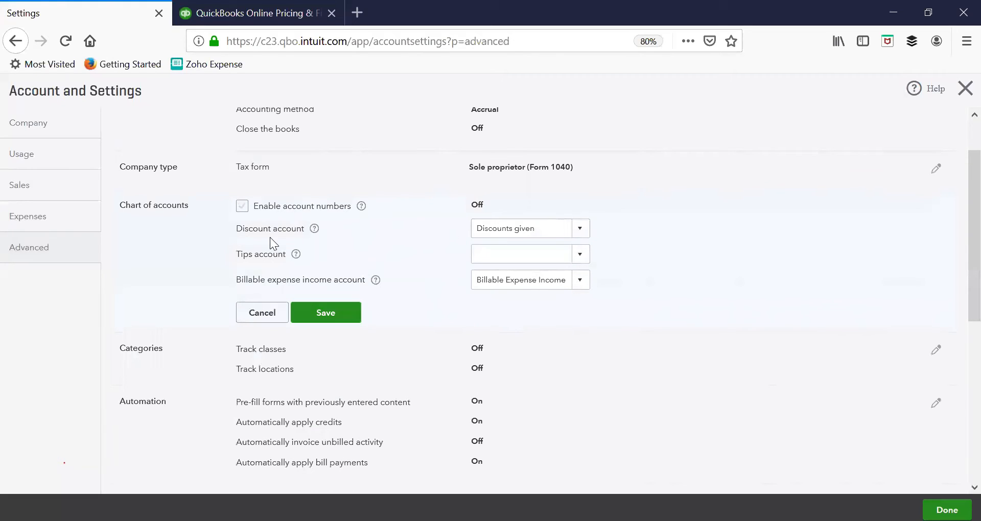
Step: Look at the Discount account and Tips account choices, and cancel the Chart of accounts edits
click(576, 233)
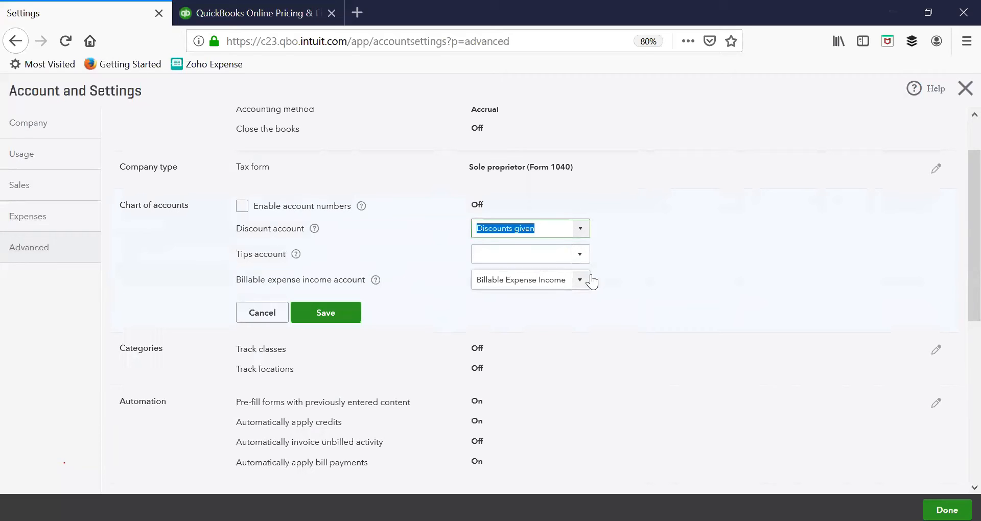
click(584, 262)
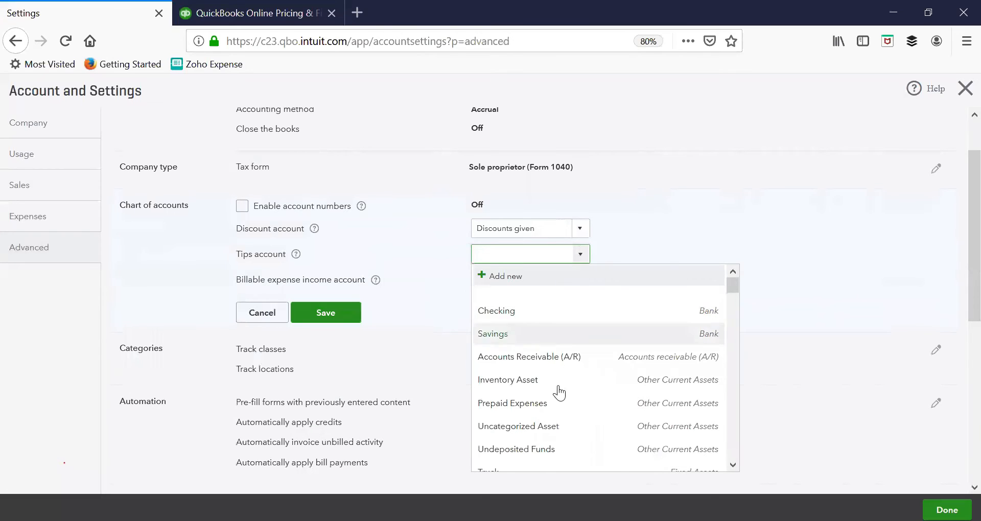
click(633, 215)
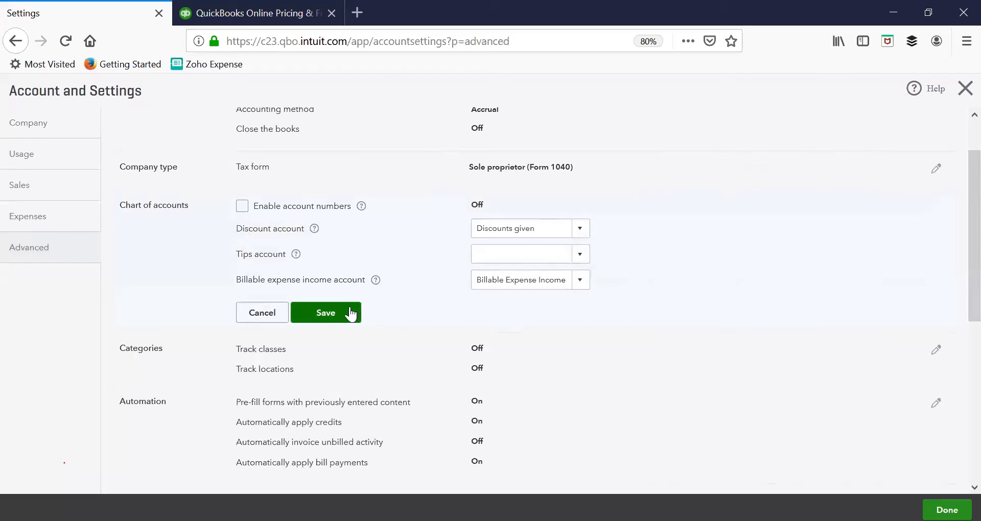
click(259, 315)
Step: In Categories, try Track locations with the labels Business, Department and Division, switch it off again and cancel the edits
scroll(633, 319, down, 3)
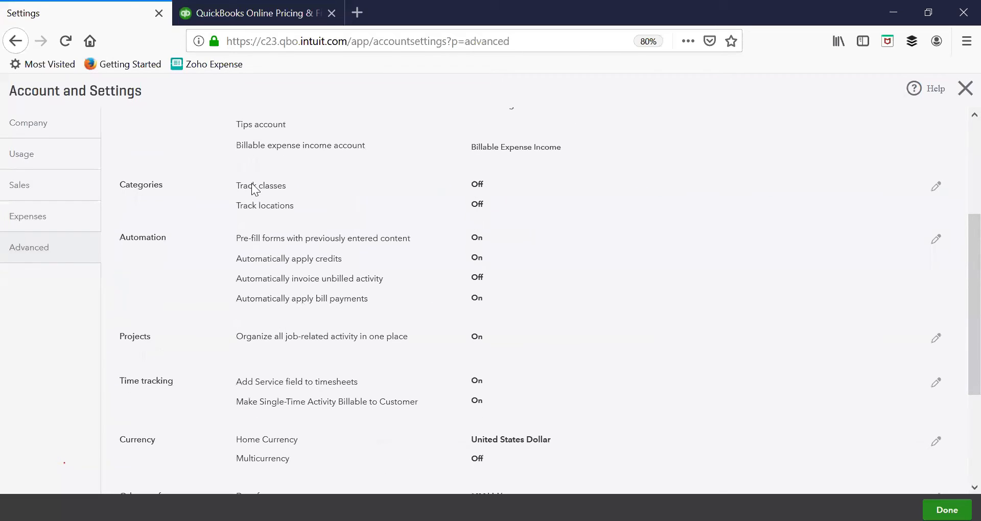
click(935, 188)
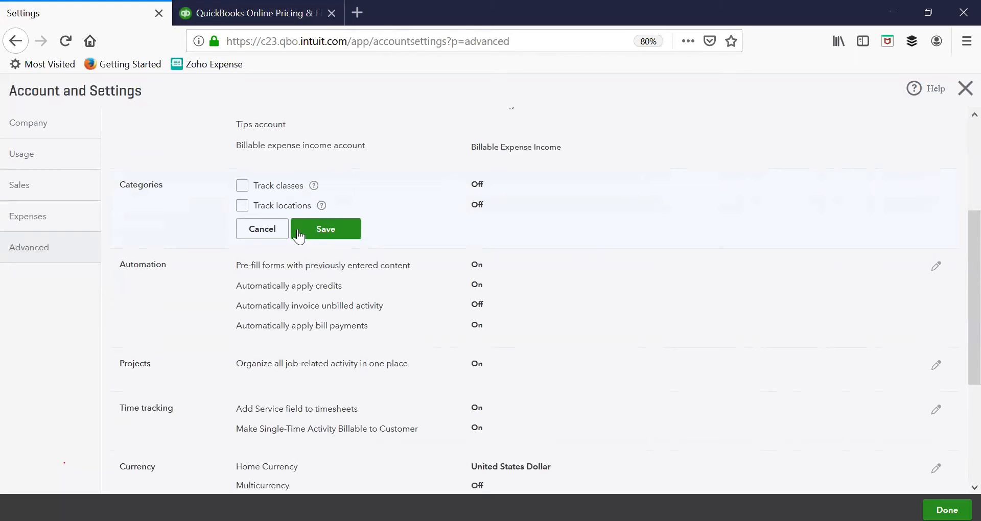
click(243, 206)
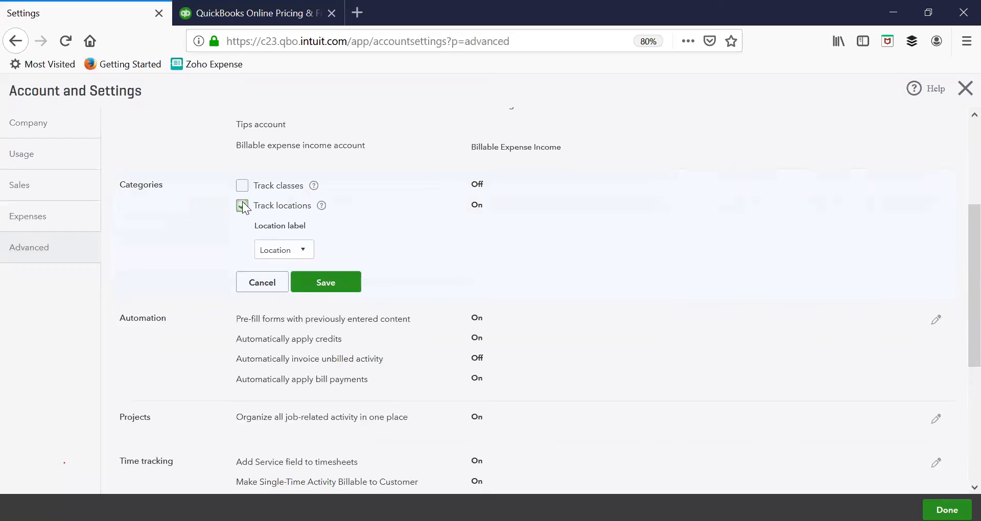
click(291, 255)
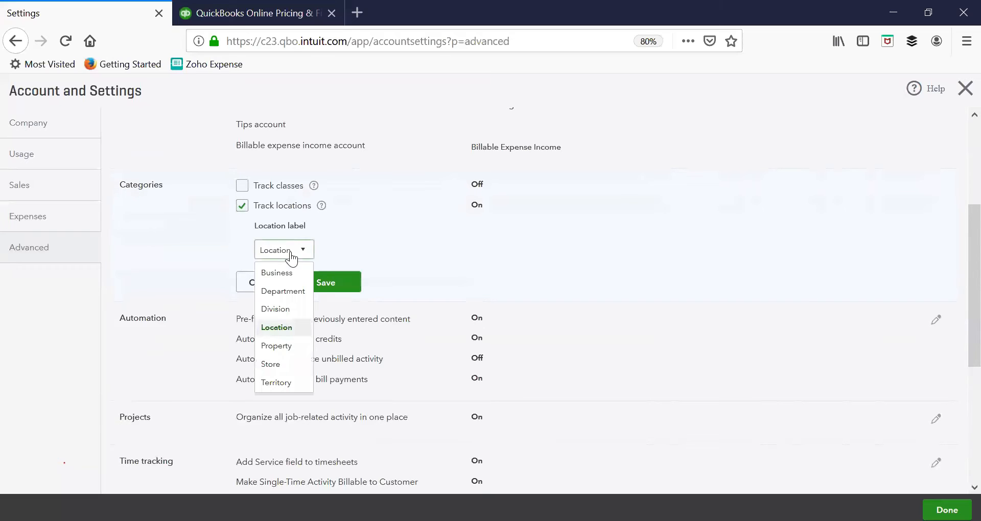
click(287, 273)
click(301, 252)
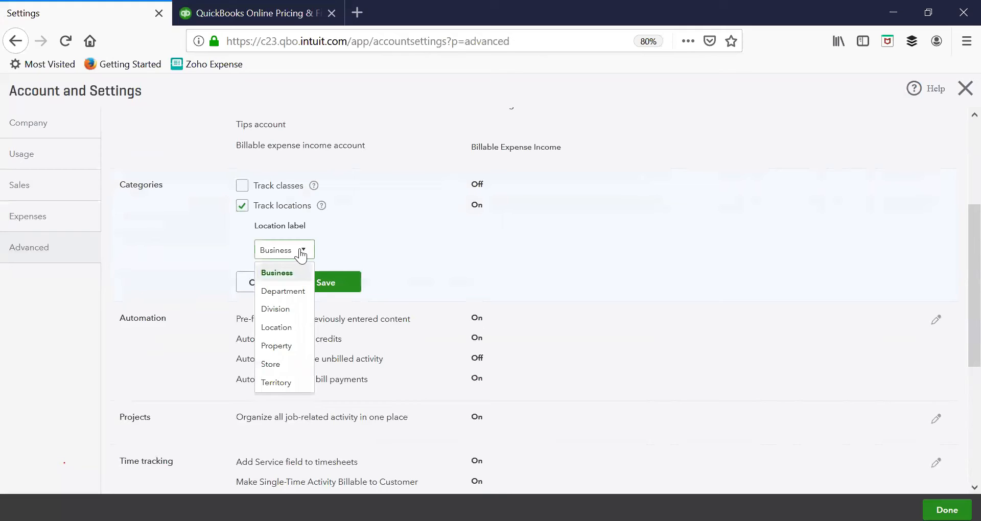
click(289, 291)
click(295, 257)
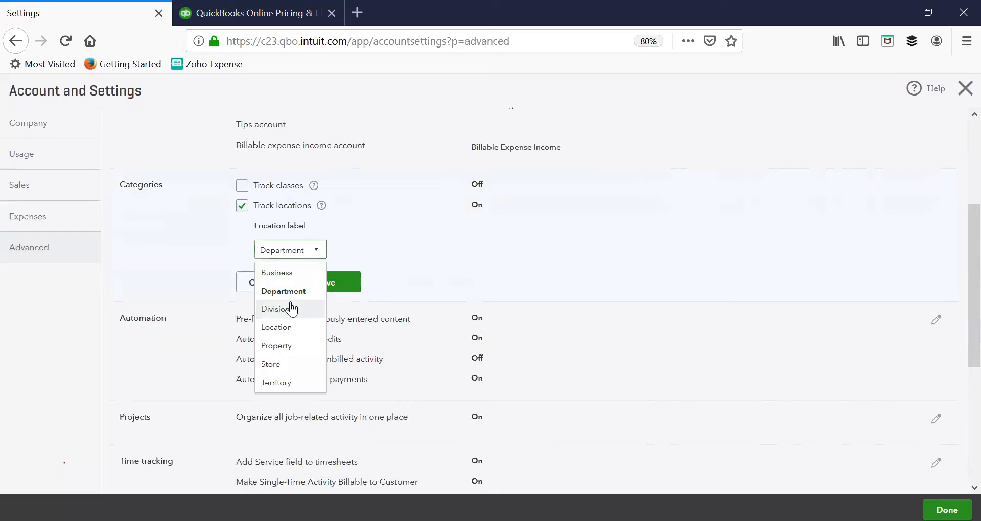
click(289, 308)
click(295, 257)
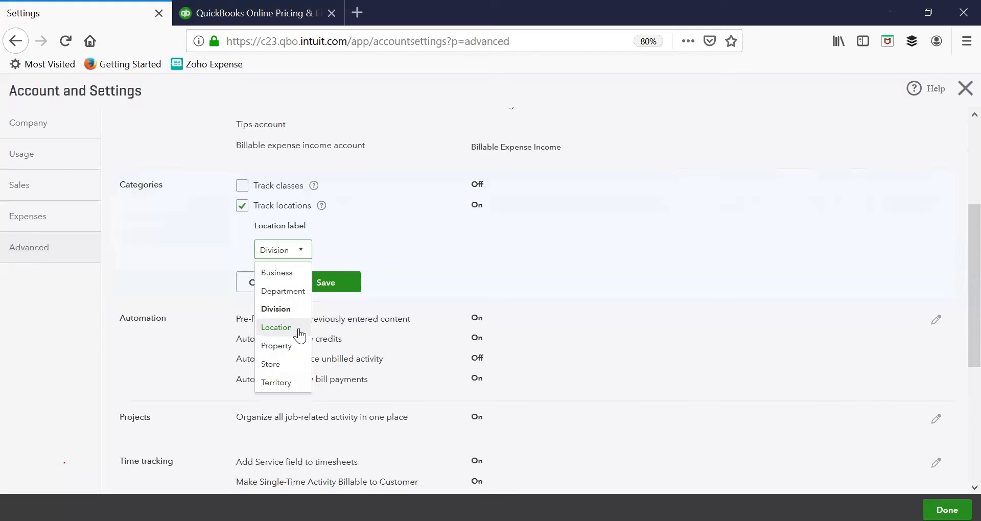
click(246, 206)
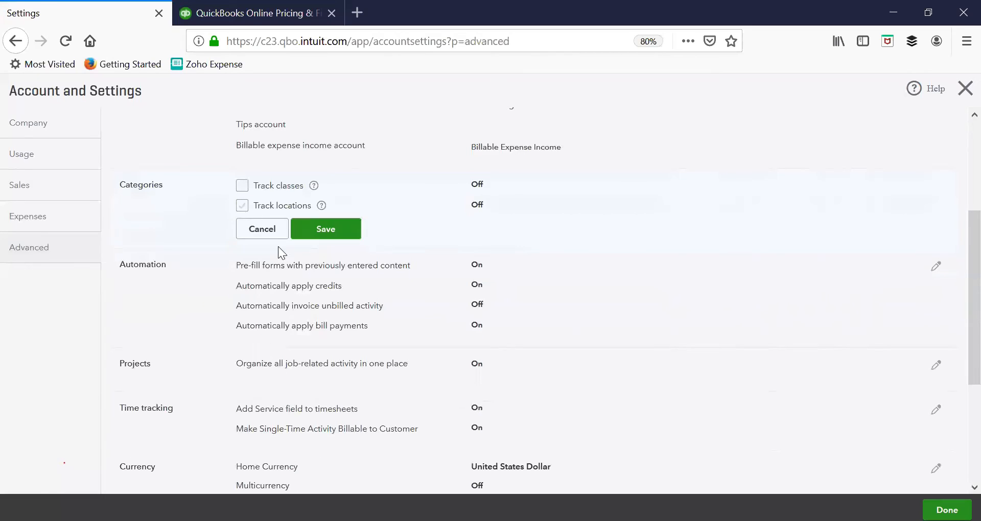
click(262, 229)
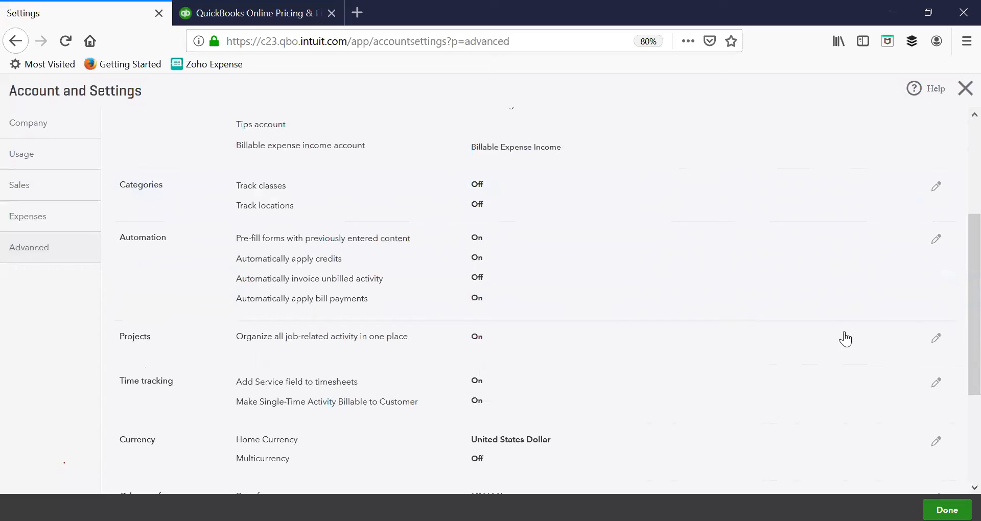
Step: In the Automation section, switch off automatically applying credits and automatically applying bill payments, and save
click(937, 247)
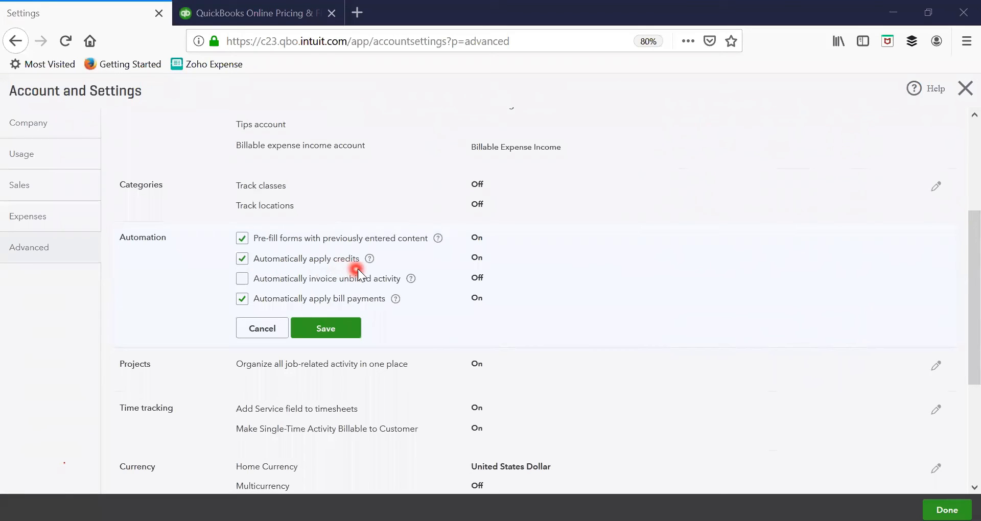
click(243, 259)
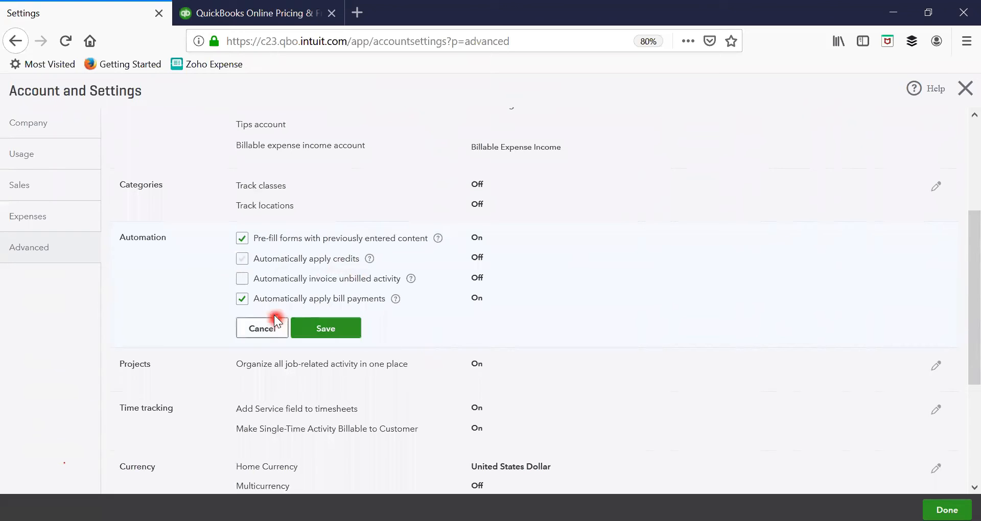
click(240, 301)
click(326, 335)
Step: Open the Projects section for editing, review the option to organize all job-related activity in one place, and save it
scroll(757, 348, down, 2)
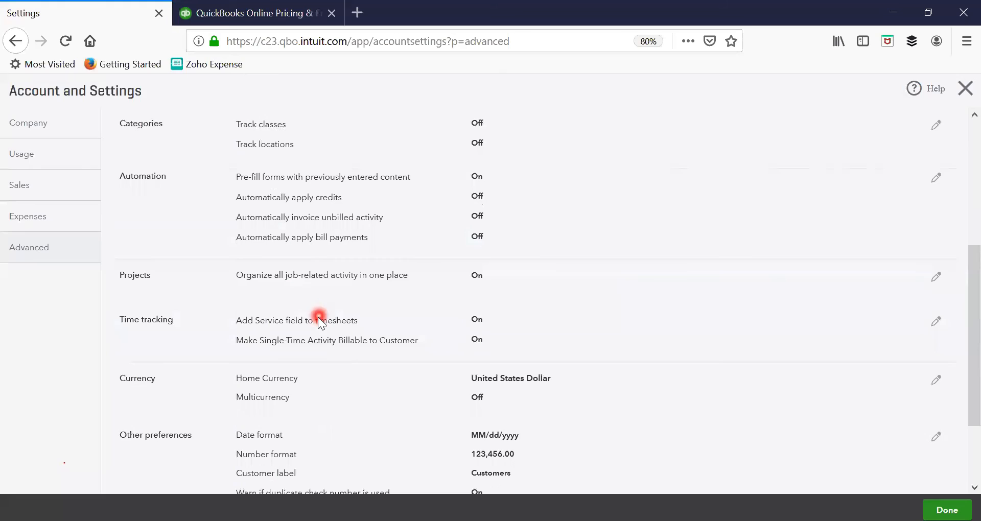
click(940, 279)
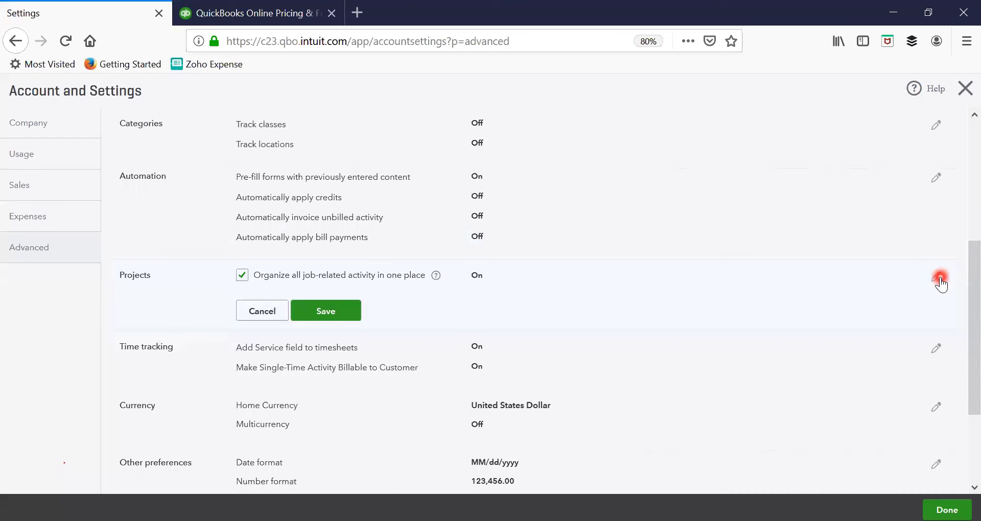
click(312, 314)
click(636, 313)
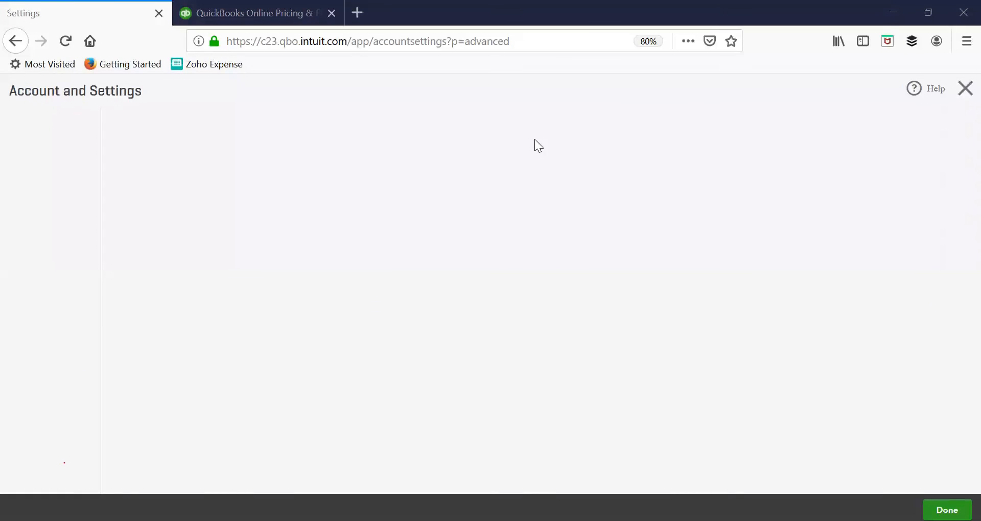
Step: Review the Time tracking, Currency and Other preferences sections of the Advanced settings
scroll(464, 263, down, 2)
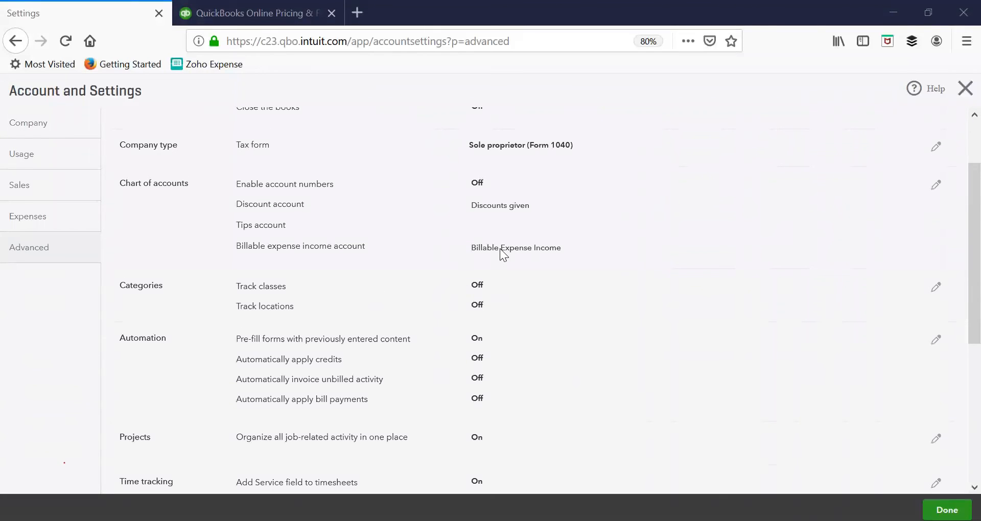
scroll(448, 245, down, 5)
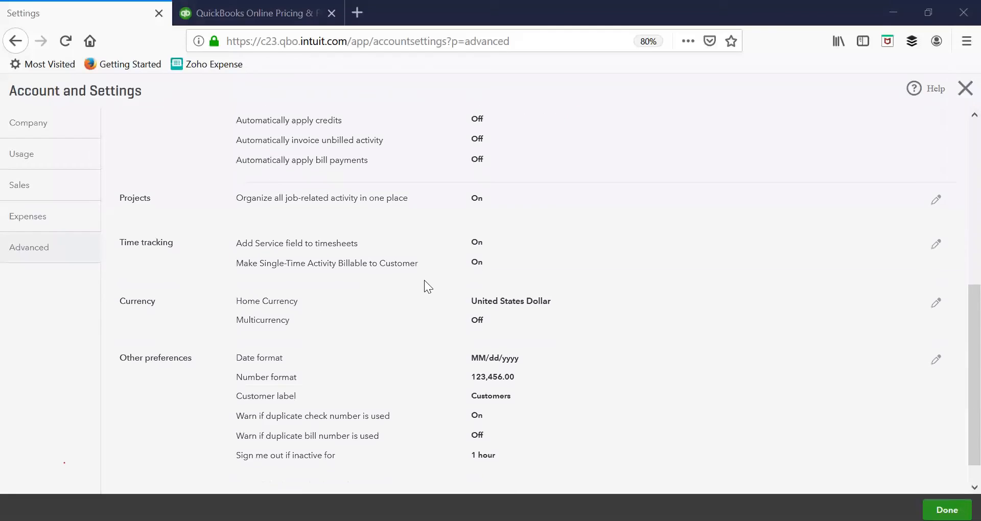
scroll(240, 329, down, 1)
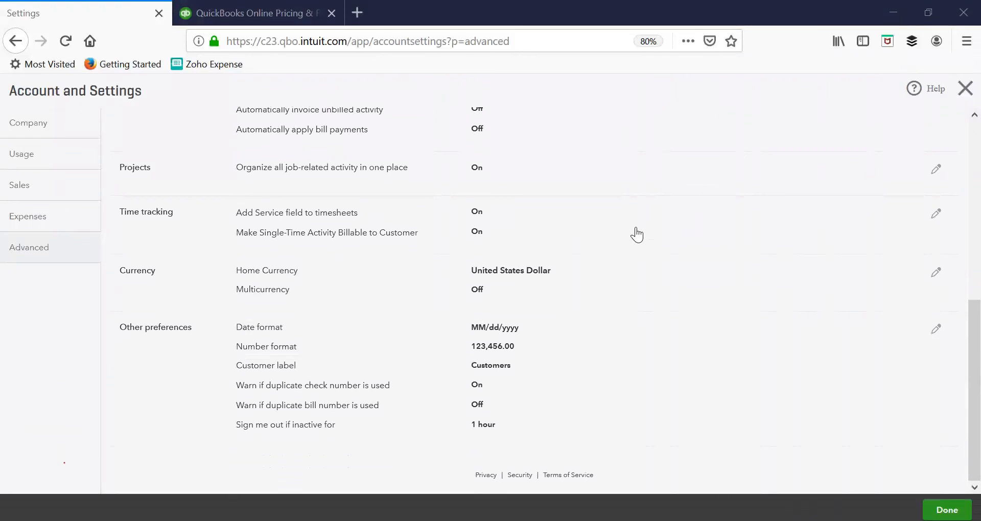
Step: Open Other preferences for editing and try the customer labels Clients, Donors and Guests
click(937, 331)
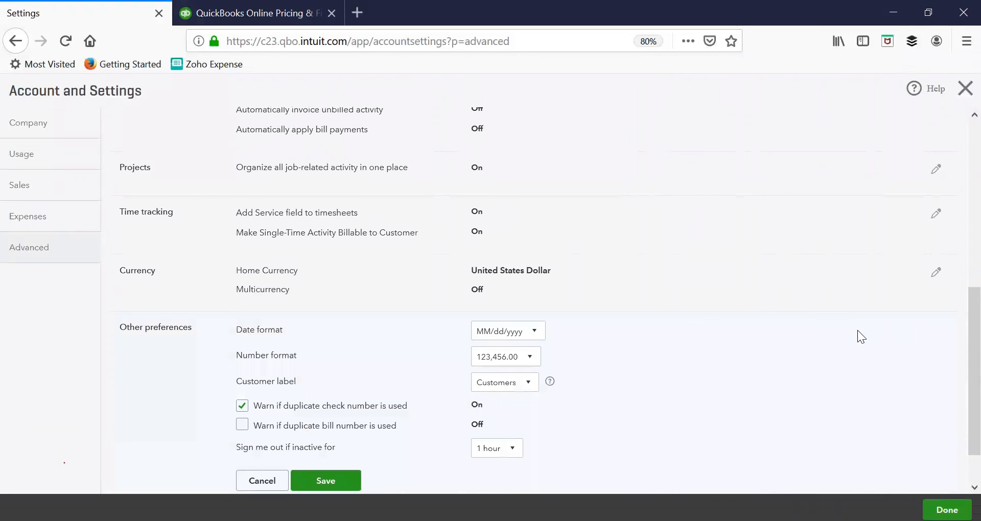
scroll(858, 330, down, 2)
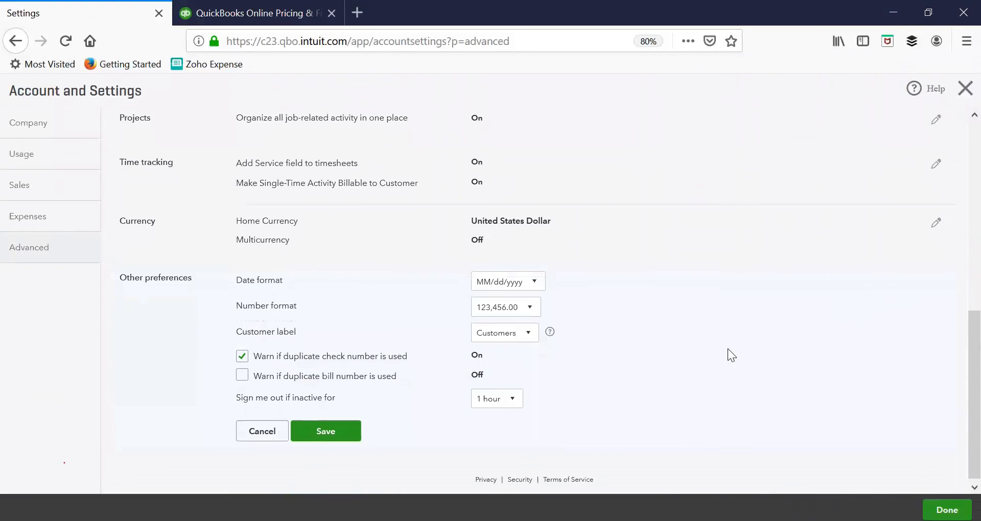
click(524, 333)
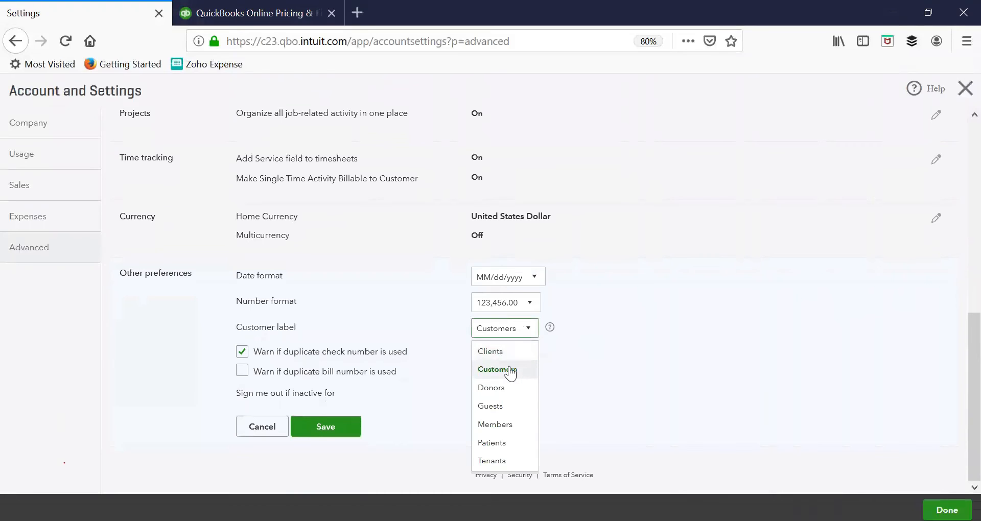
click(508, 352)
click(515, 330)
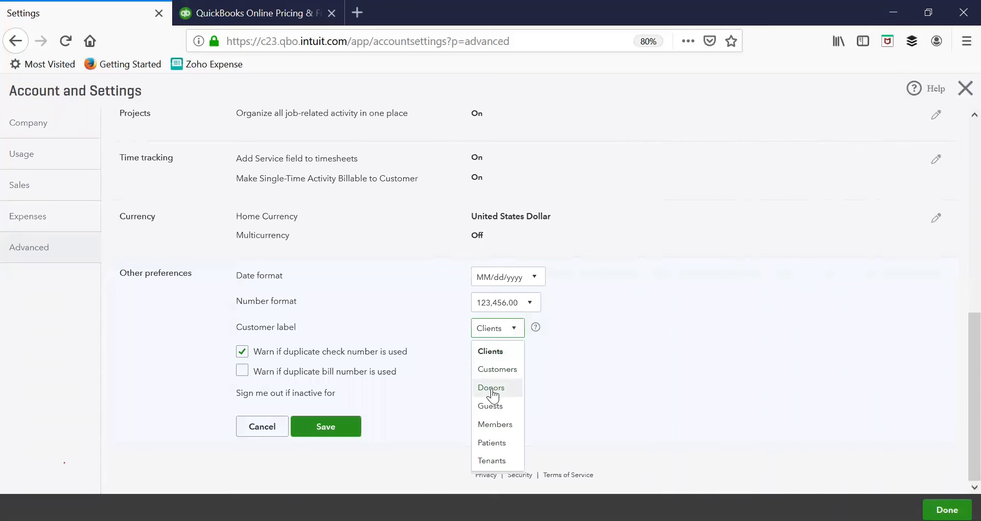
click(491, 391)
click(515, 330)
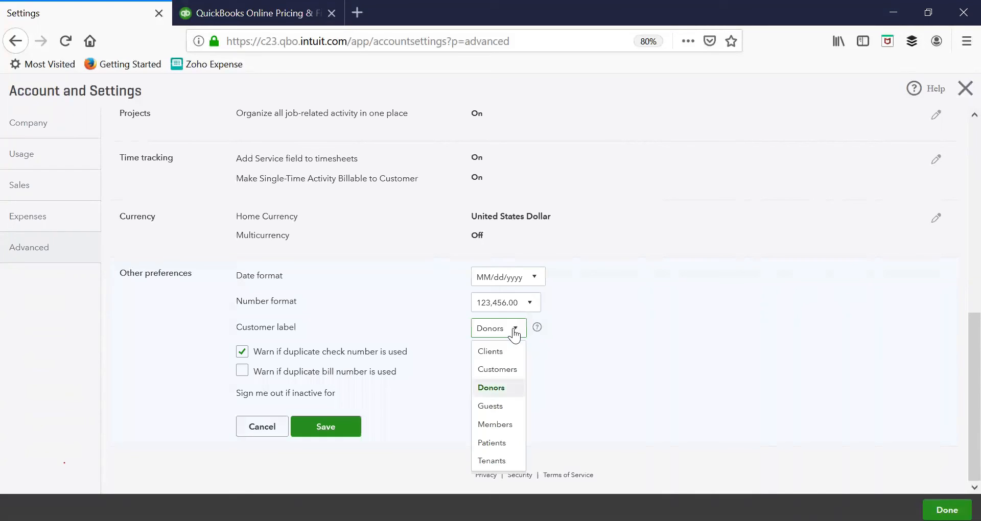
click(505, 406)
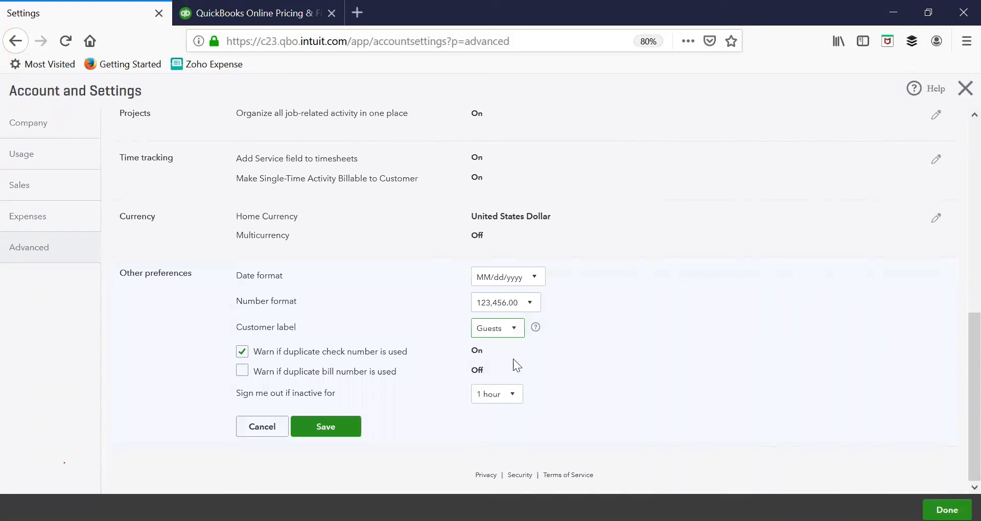
Step: Try the customer labels Members, Patients and Tenants, and cancel the Other preferences edits
click(515, 341)
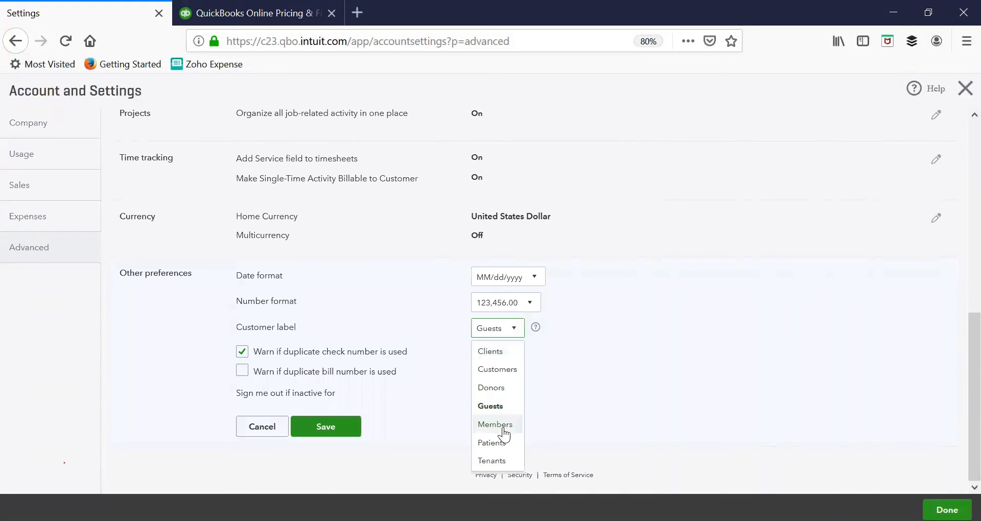
click(504, 425)
click(523, 342)
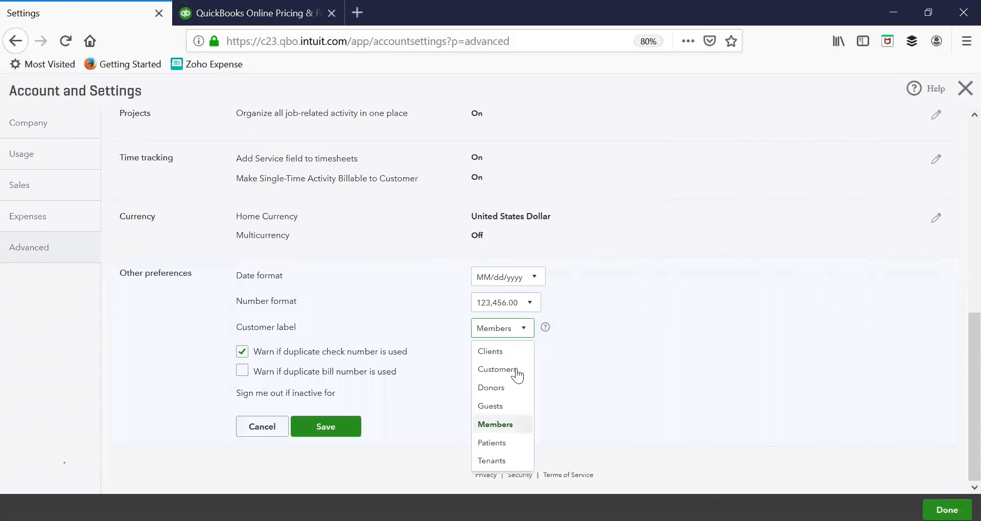
click(516, 441)
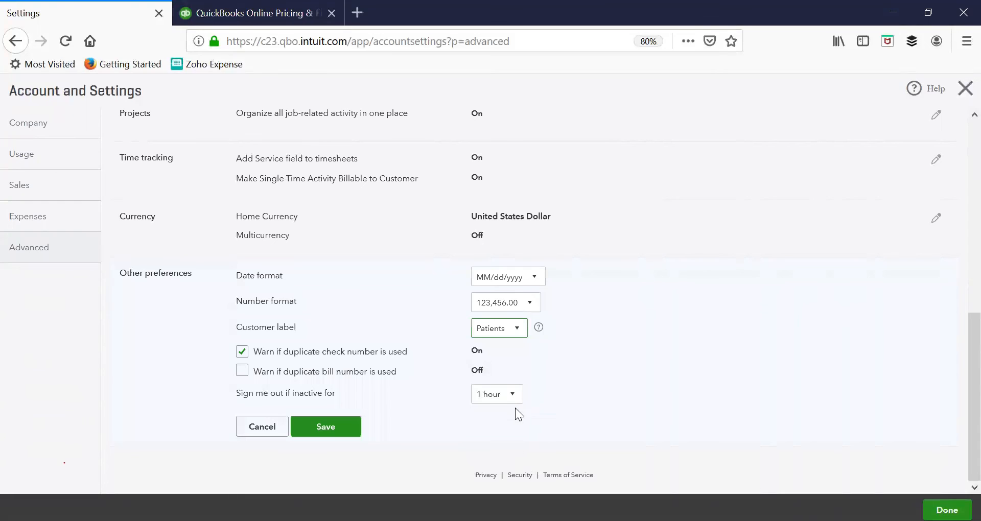
click(516, 335)
click(503, 462)
click(518, 339)
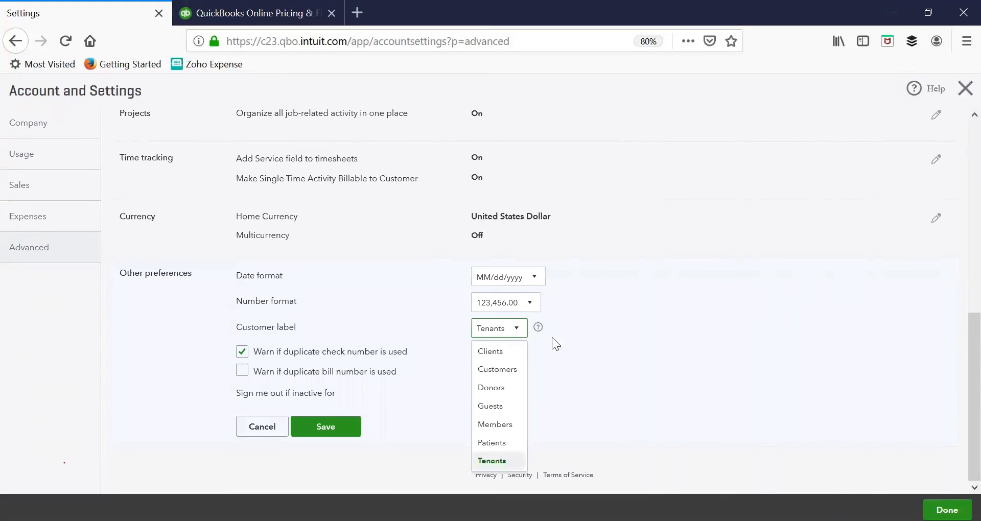
click(268, 433)
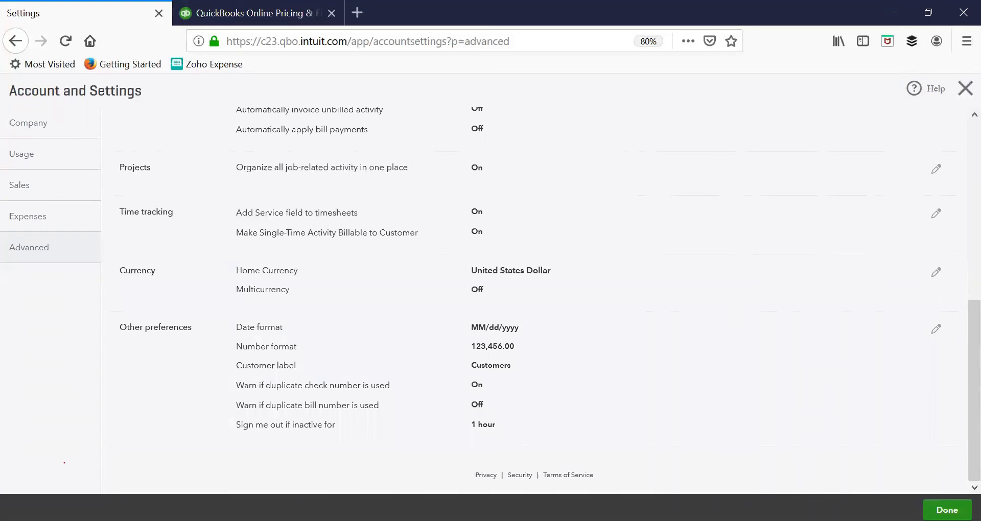
Step: Finish the settings review and close Account and Settings
click(947, 510)
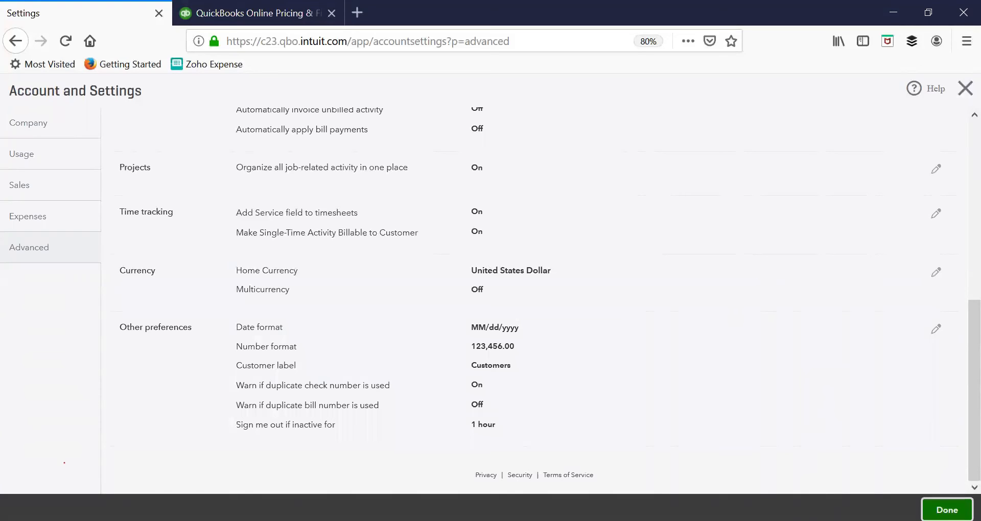